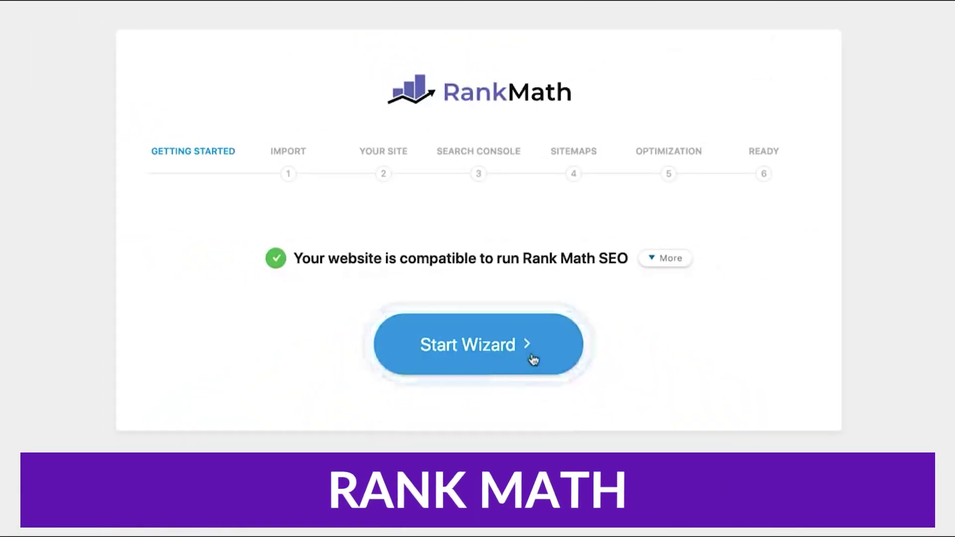
Start the Rank Math wizard and import the Yoast SEO and Redirections data
click(534, 359)
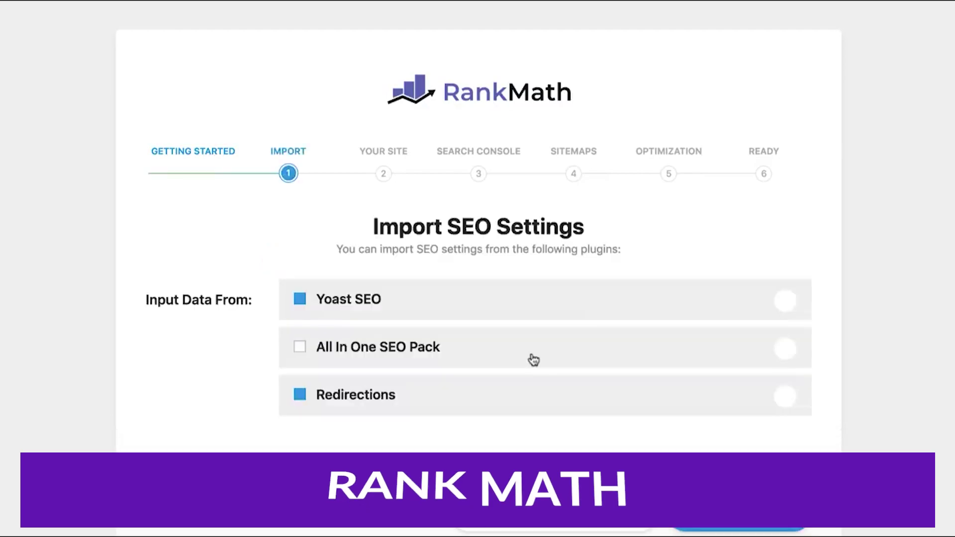
click(535, 292)
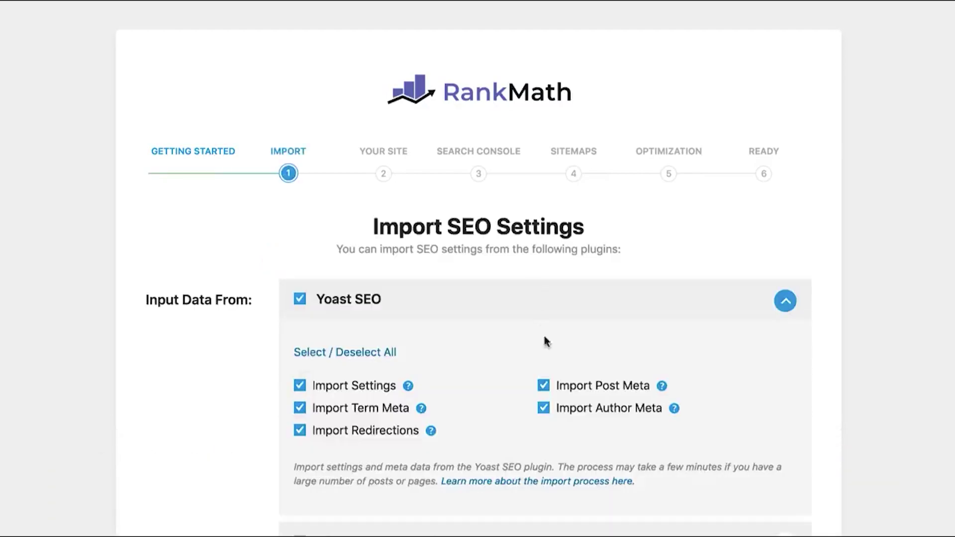
scroll(545, 340, down, 3)
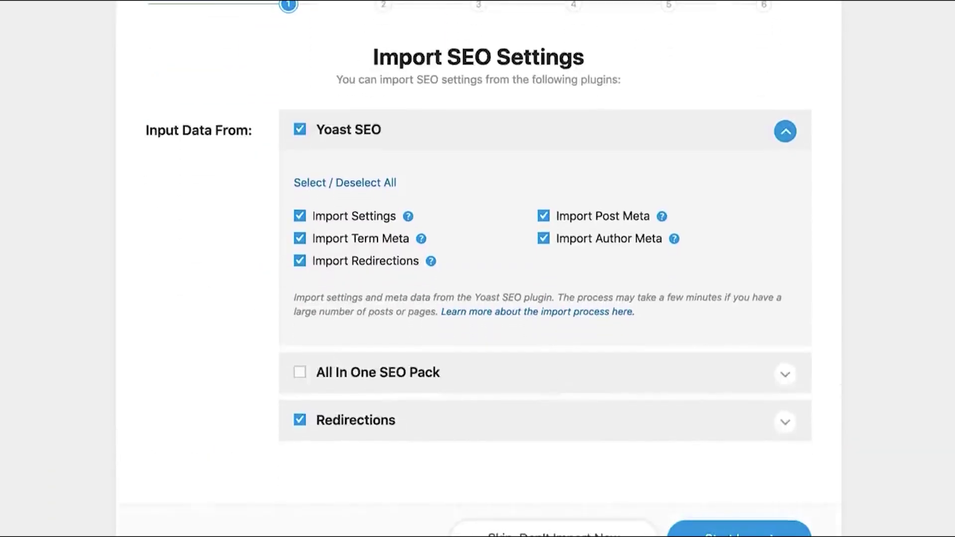
click(731, 531)
Add focus keywords 'increase website traffic' and 'website' to the post, then preview it on desktop
scroll(672, 529, down, 5)
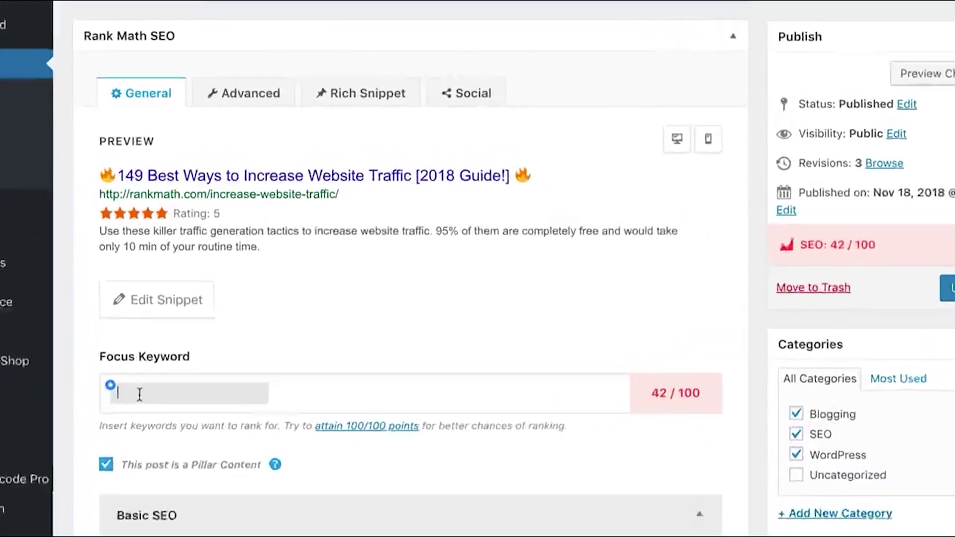
text(increase webs)
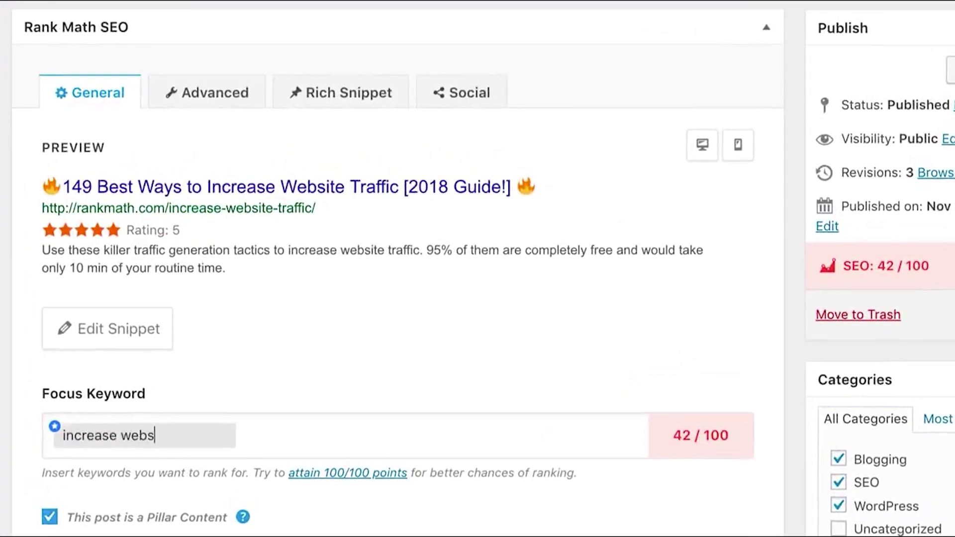
text(ite traffic)
key(Return)
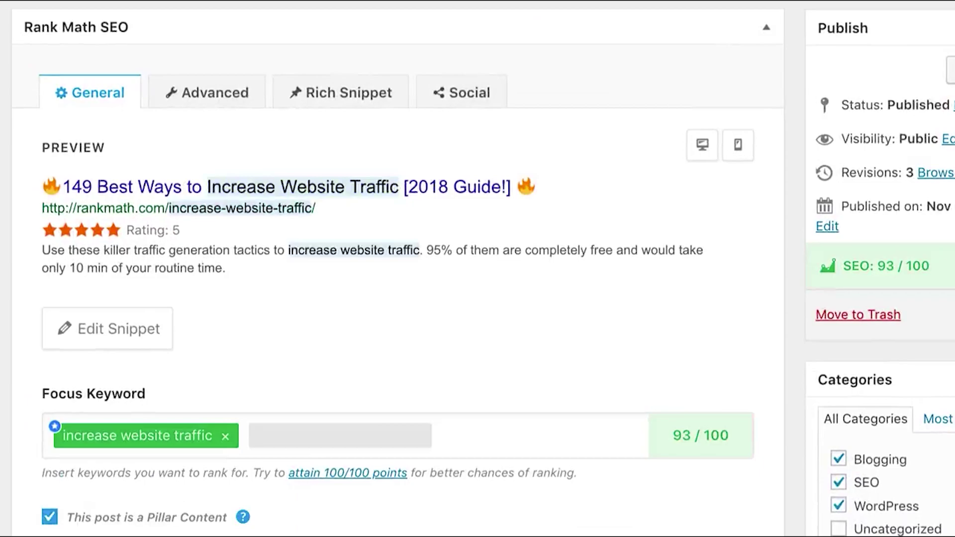
key(Return)
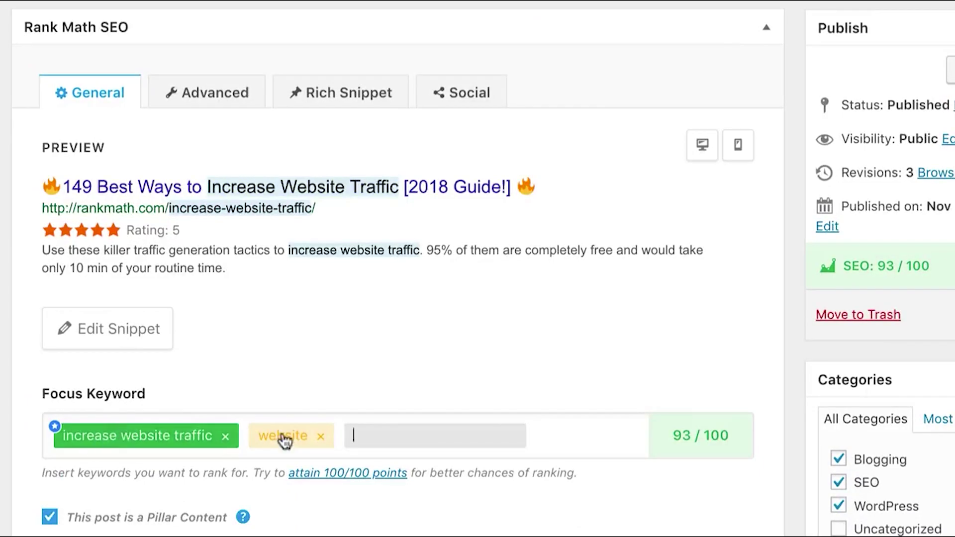
scroll(239, 365, down, 10)
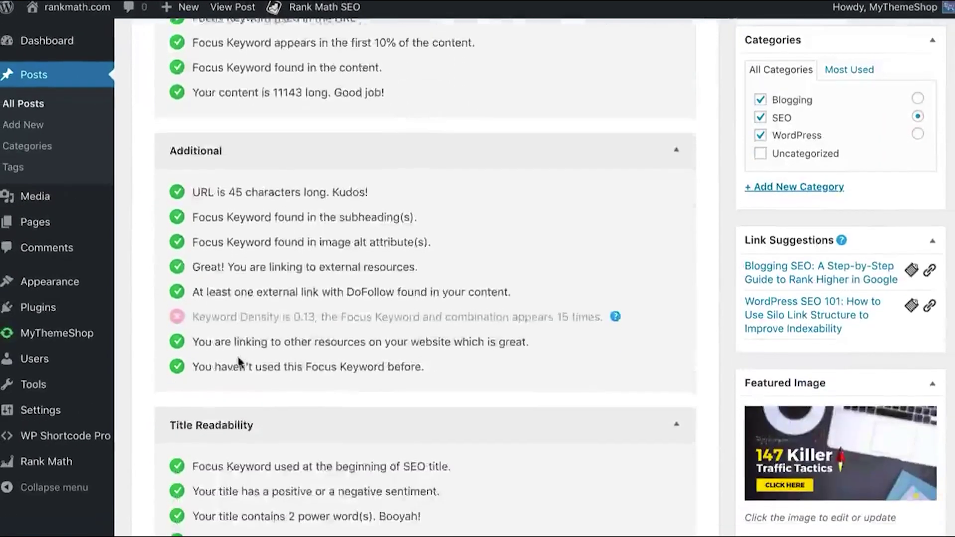
scroll(239, 363, up, 10)
click(646, 141)
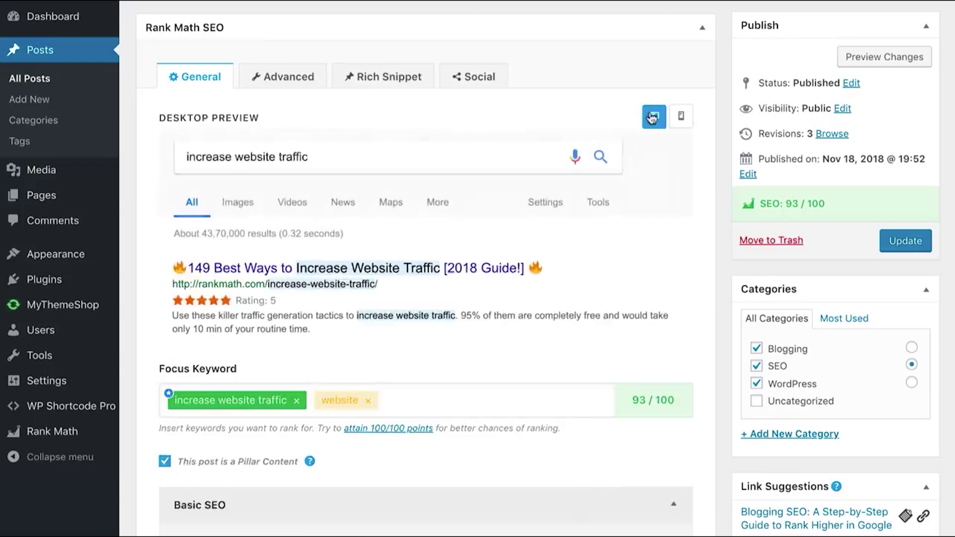
Preview the snippet on mobile, review the 78/100 site-wide analysis, and open 404 Monitor
click(682, 117)
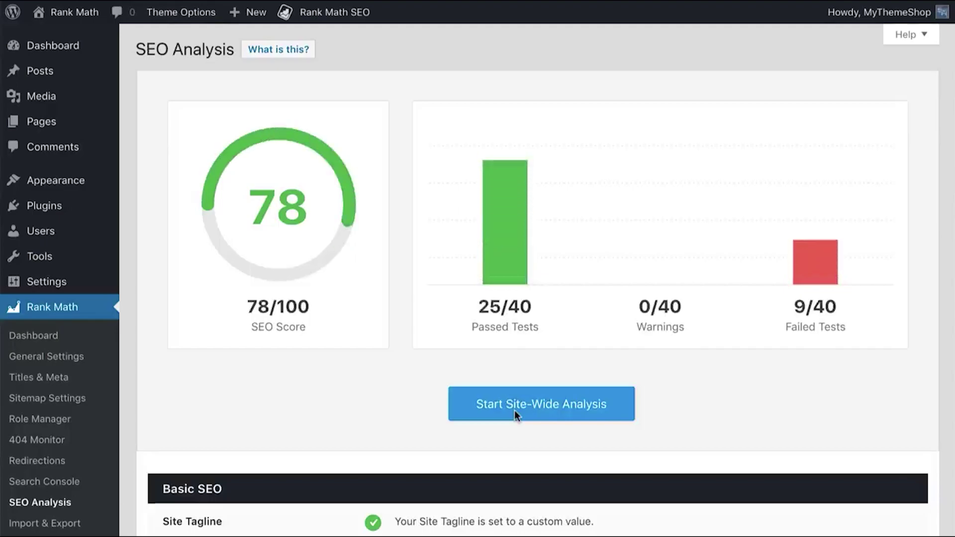
scroll(514, 410, down, 6)
scroll(515, 415, down, 12)
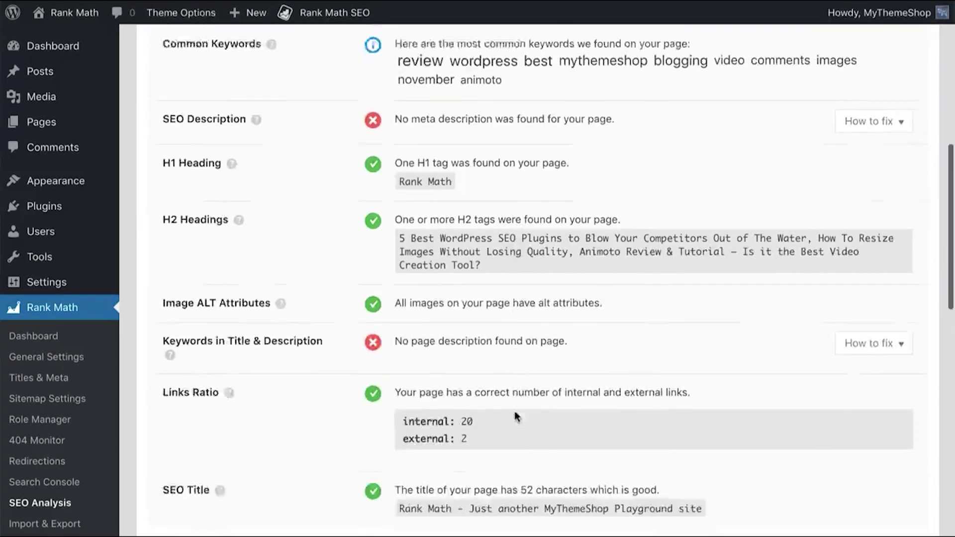
scroll(516, 416, down, 15)
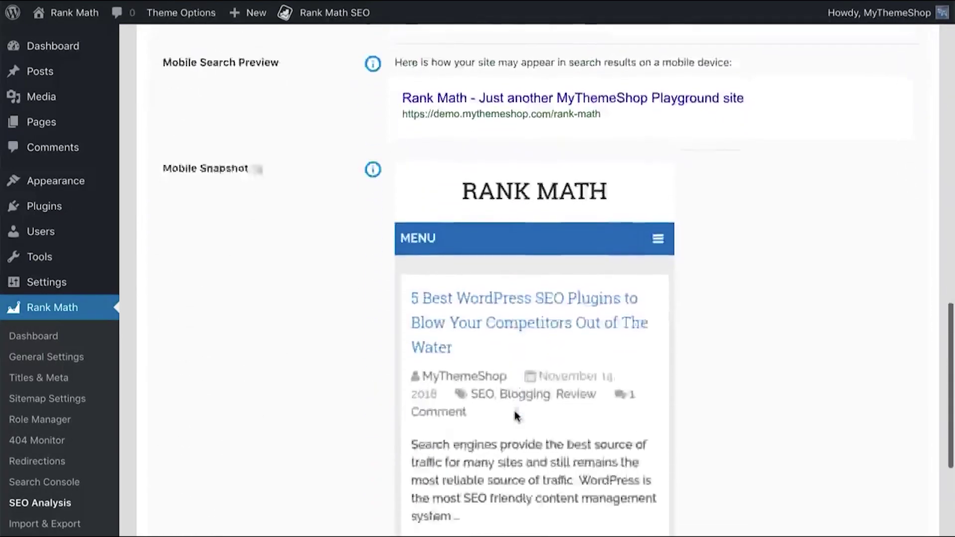
scroll(515, 416, down, 15)
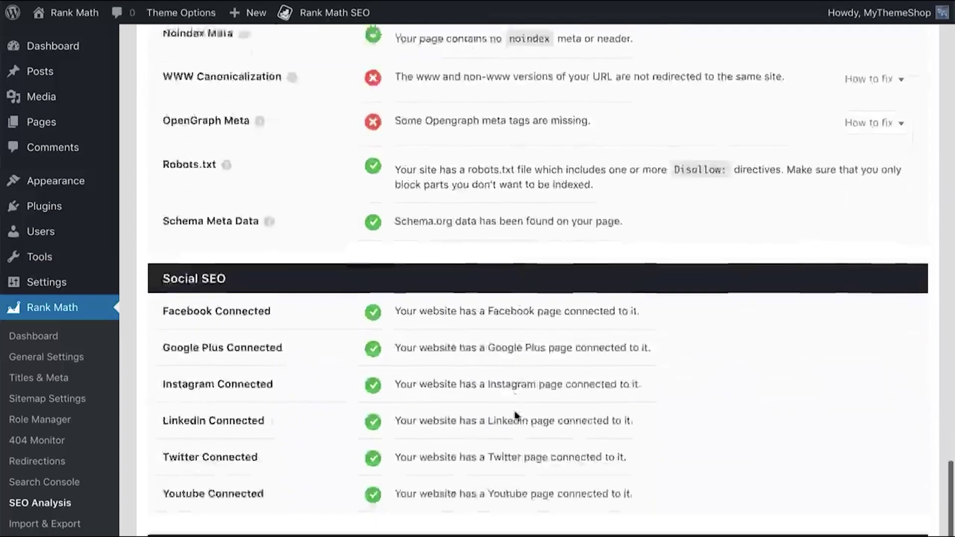
scroll(514, 411, down, 6)
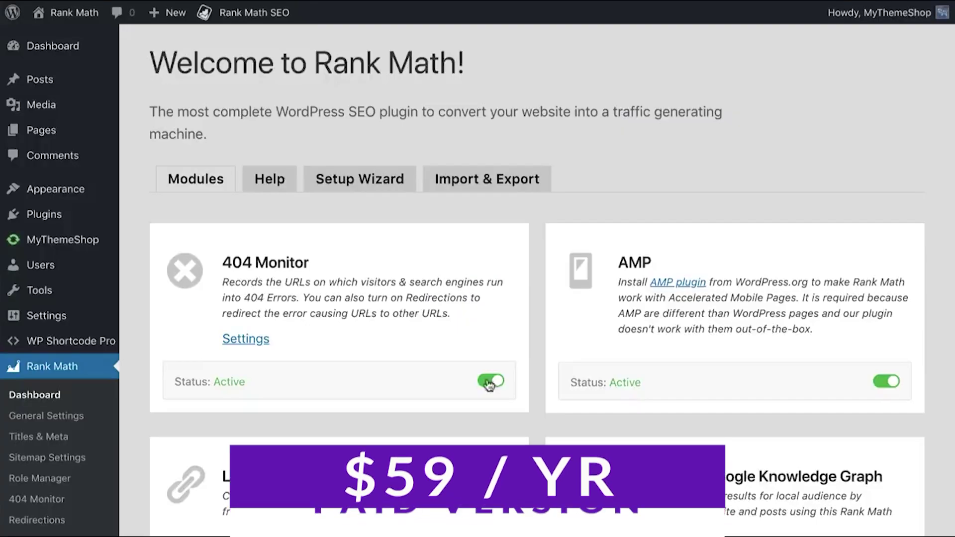
click(52, 501)
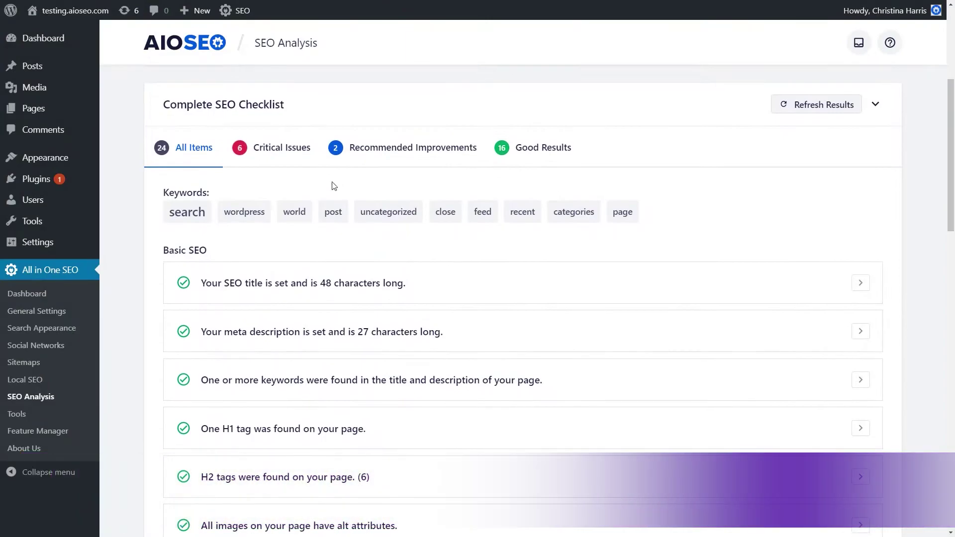
Filter the AIOSEO checklist to its six critical issues and expand the www redirect issue
click(282, 157)
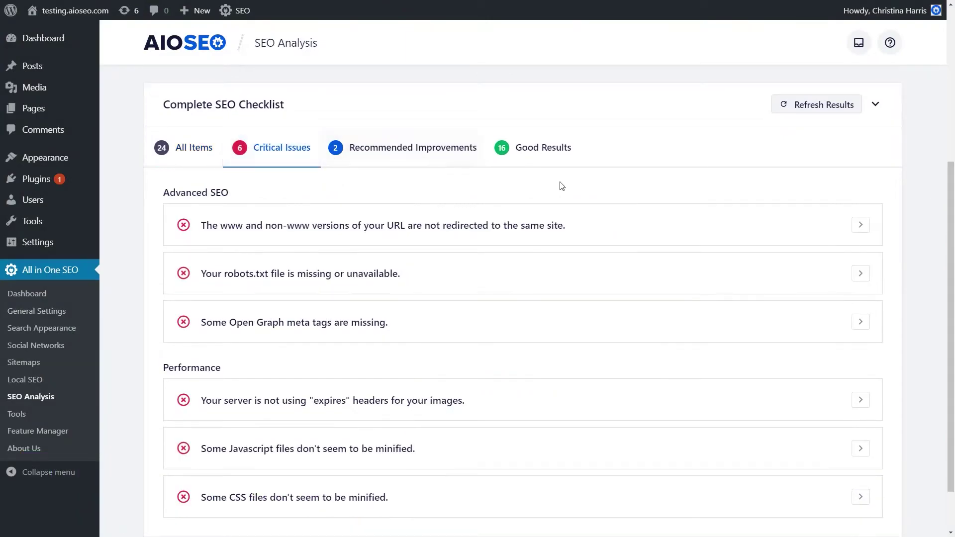
click(862, 227)
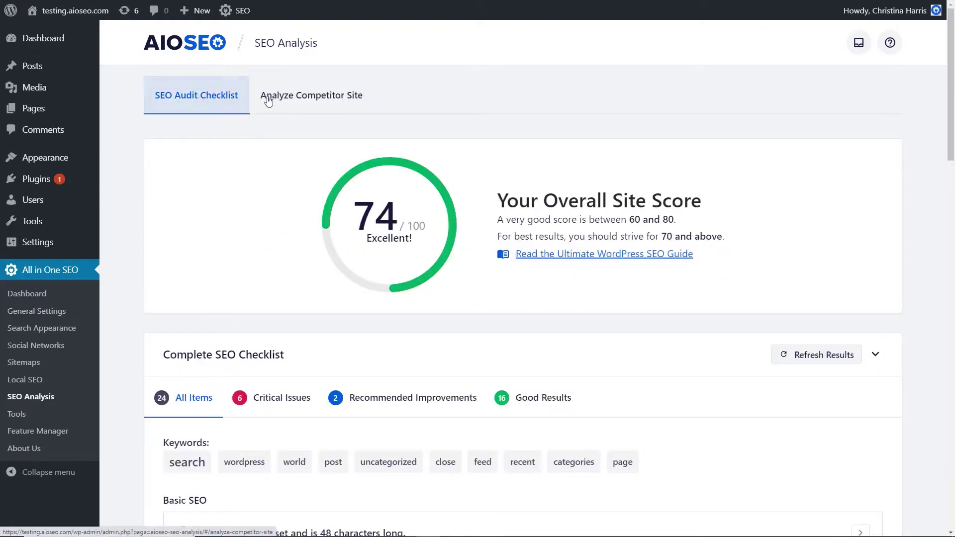
Analyze competitor site wpforms.com and launch the AIOSEO setup wizard
click(268, 99)
scroll(661, 246, down, 3)
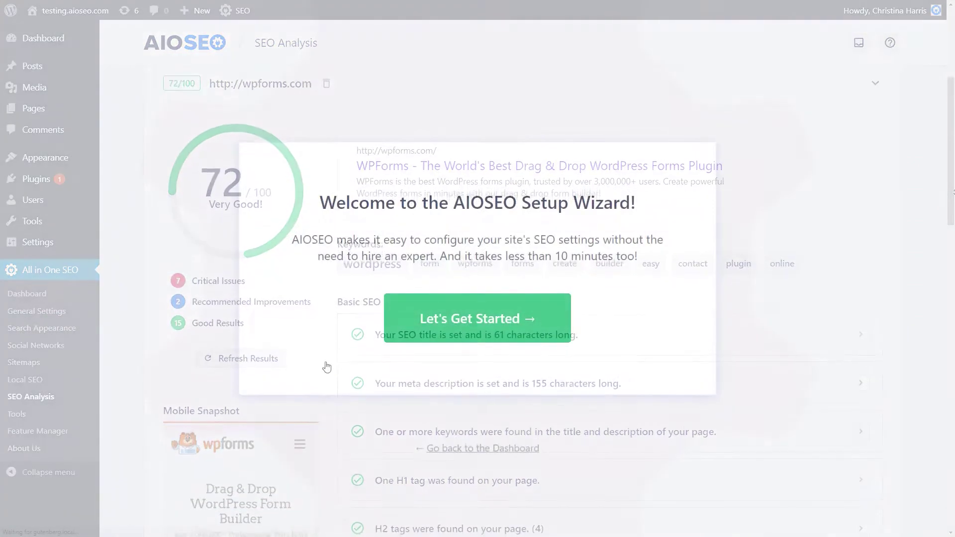
click(449, 334)
scroll(953, 201, down, 4)
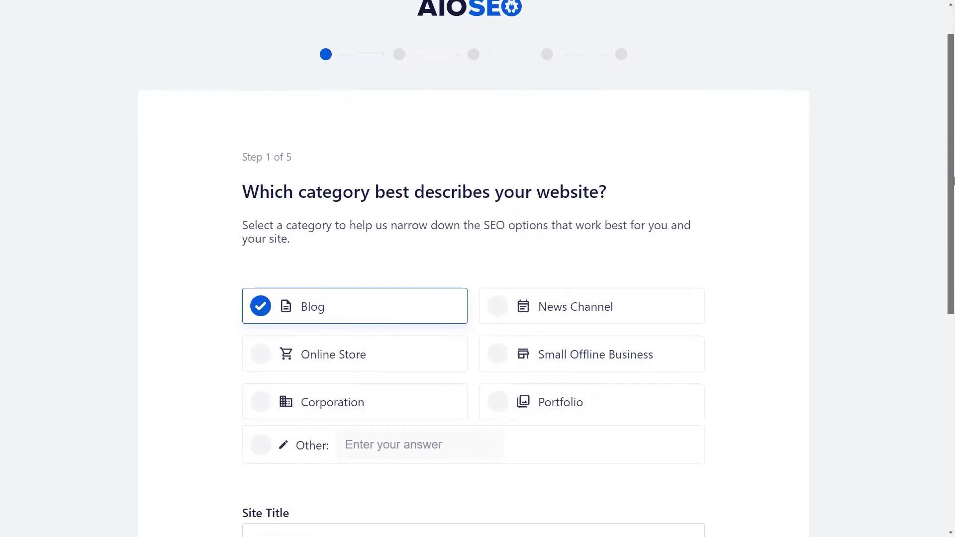
Back in SEO Analysis, list only critical issues and expand the first one
scroll(954, 201, down, 3)
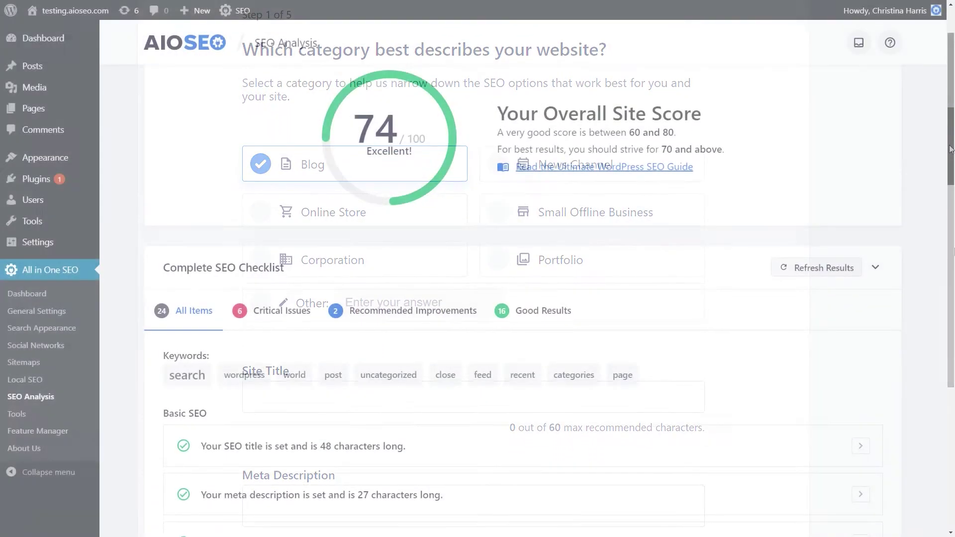
drag(950, 148, 953, 195)
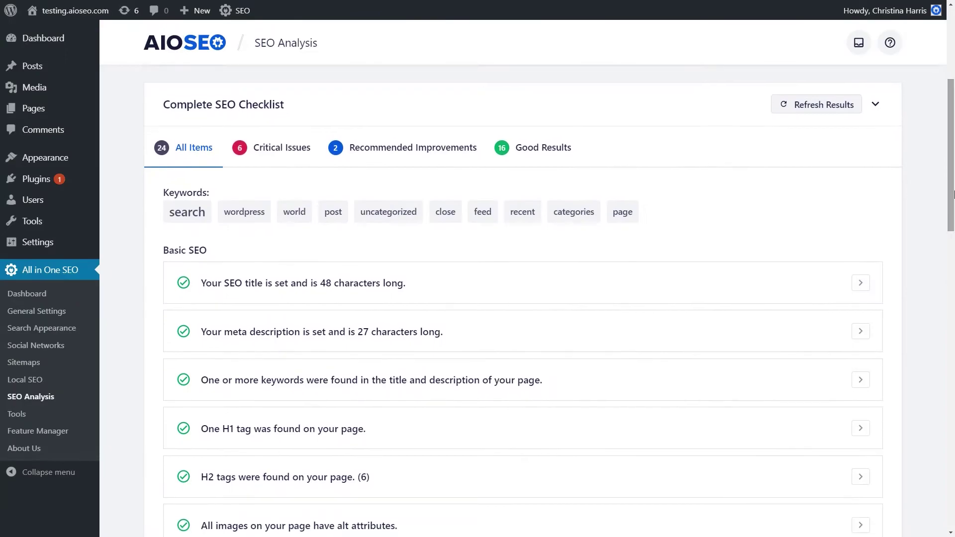
click(283, 157)
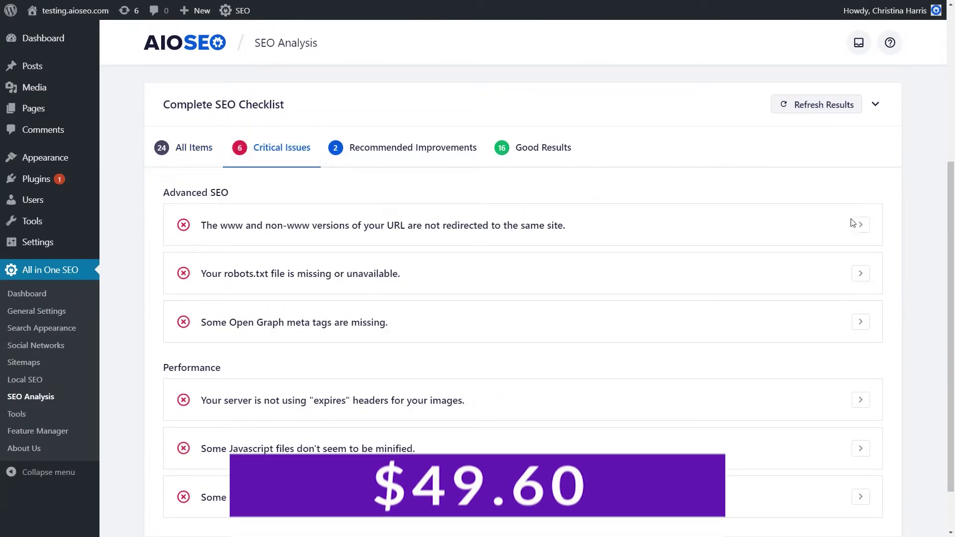
click(861, 225)
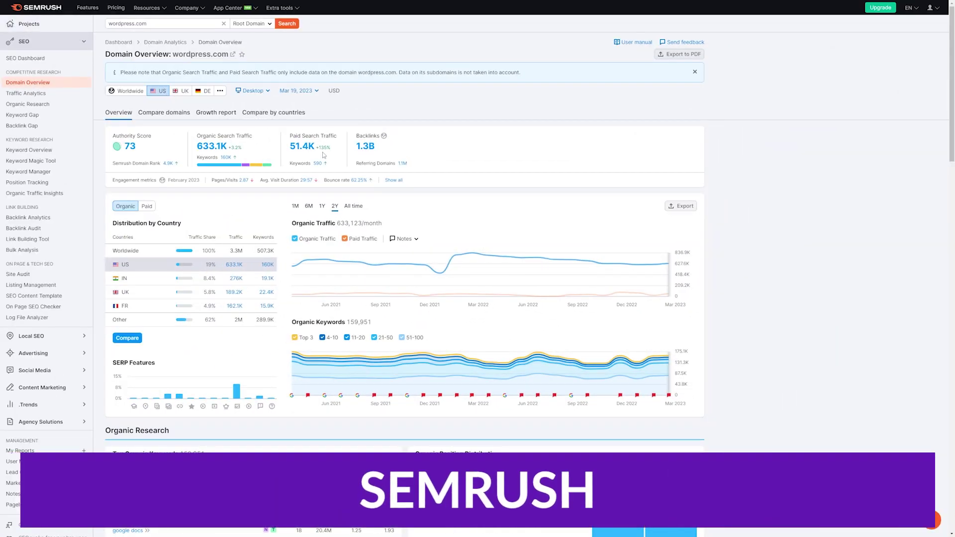
Set wordpress.com's traffic and keyword charts to 1M (Feb 21–Mar 18) and review Organic Research
mouse_move(316, 228)
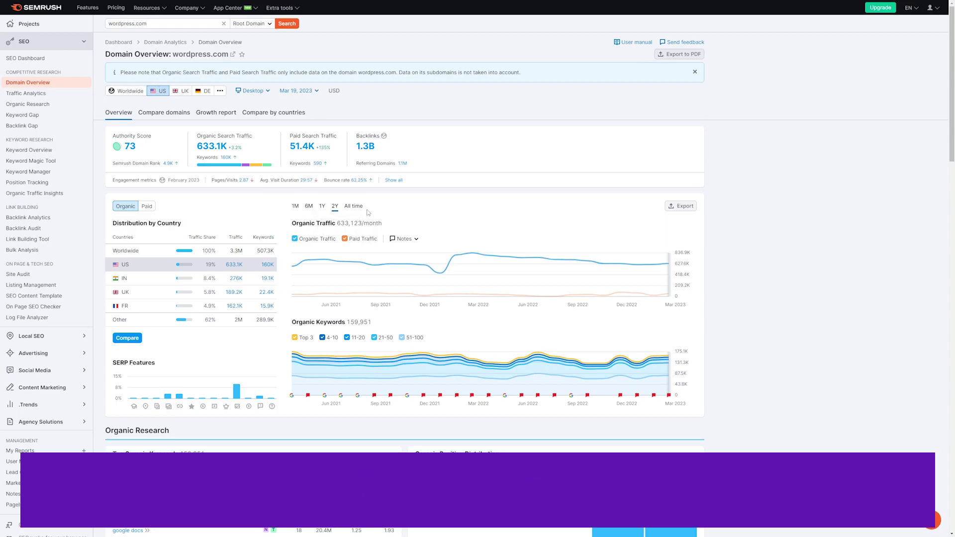
click(298, 209)
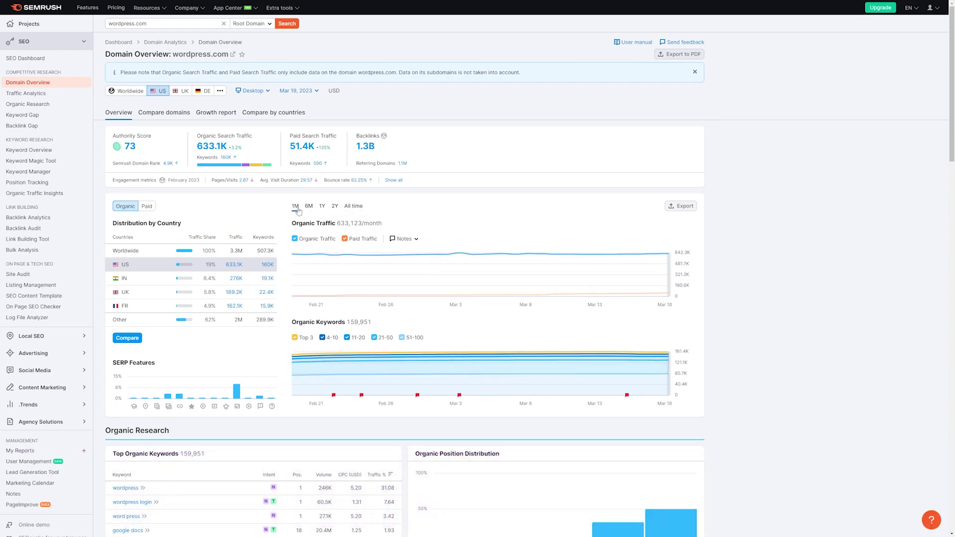
mouse_move(306, 257)
scroll(224, 348, down, 5)
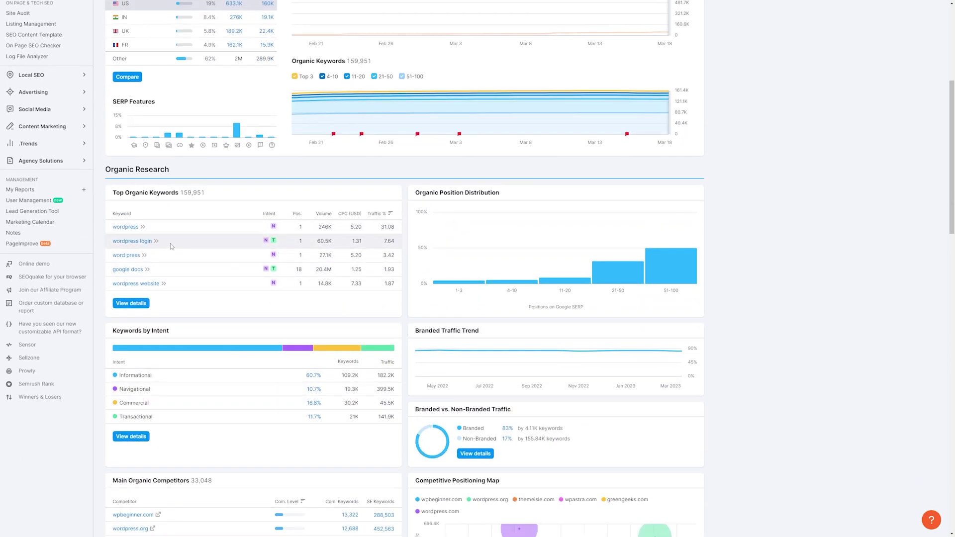
View wordpress.com's full Organic Research positions report, then its Traffic Analytics dashboard
click(131, 303)
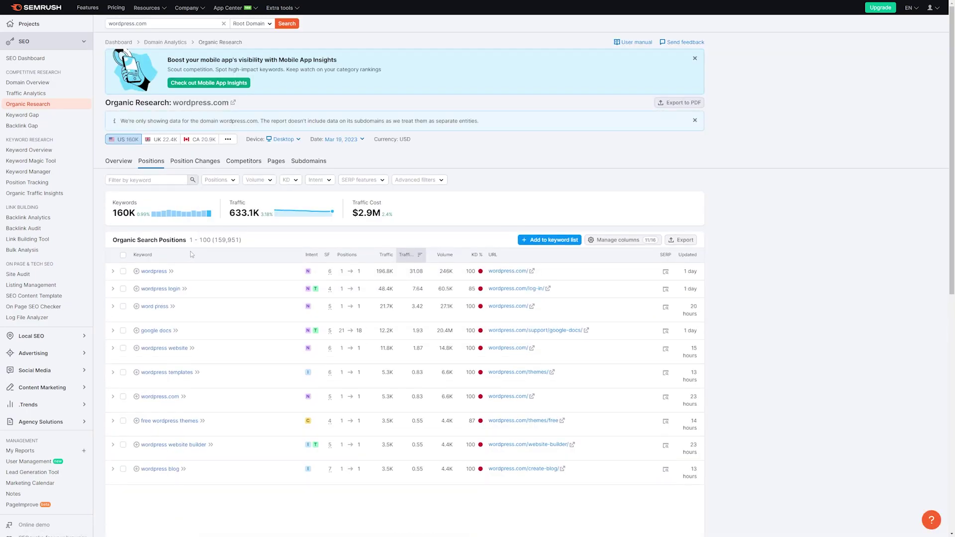
scroll(191, 254, down, 2)
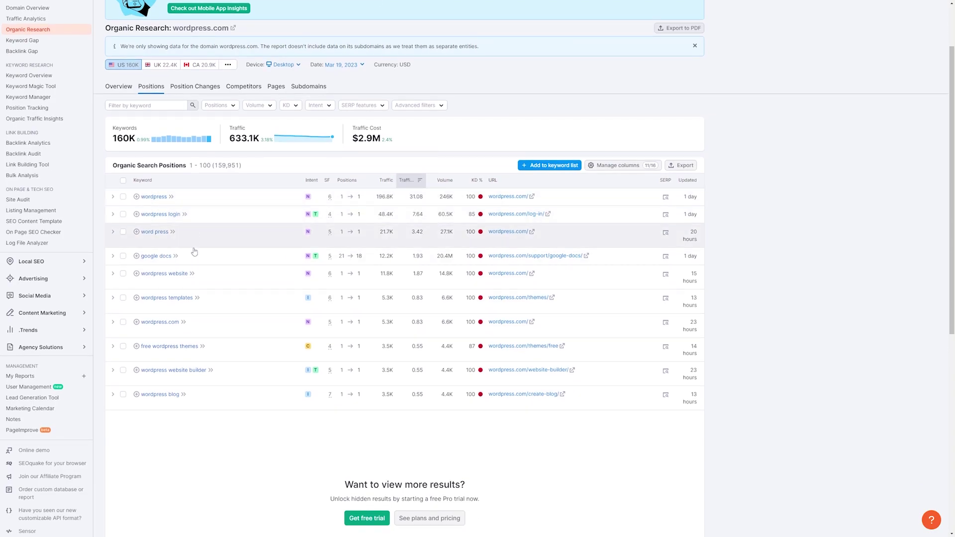
scroll(80, 121, up, 2)
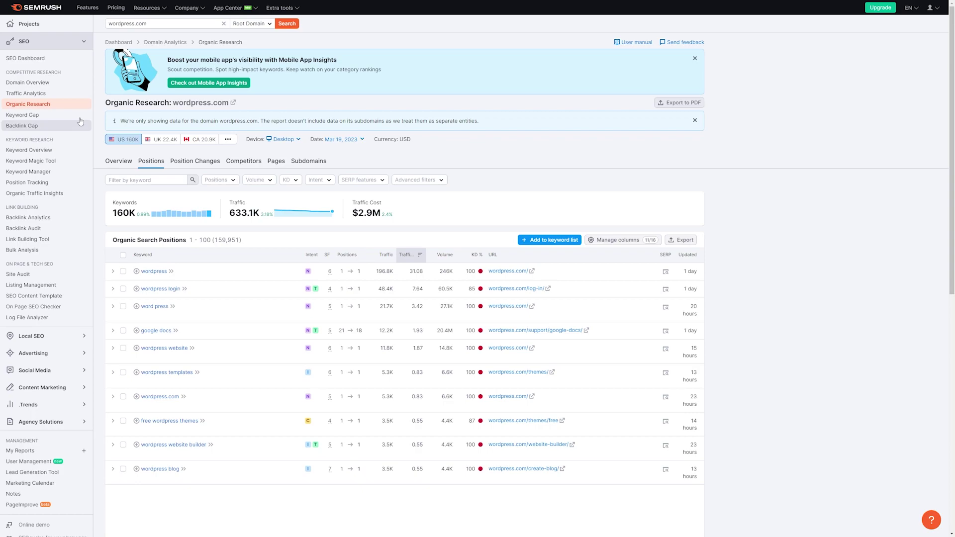
click(42, 95)
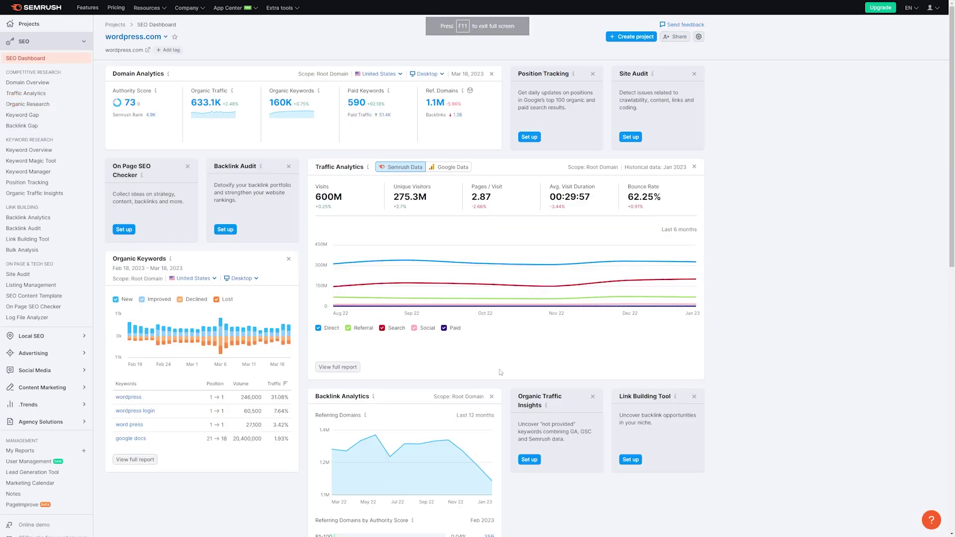
scroll(359, 233, down, 5)
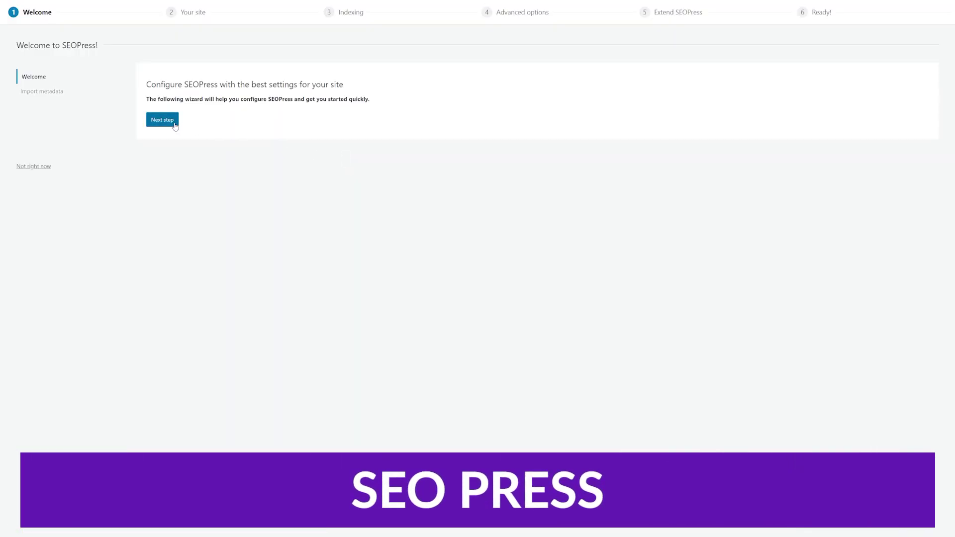
Move the SEOPress wizard to the Your site step and show the person or organization options
click(162, 120)
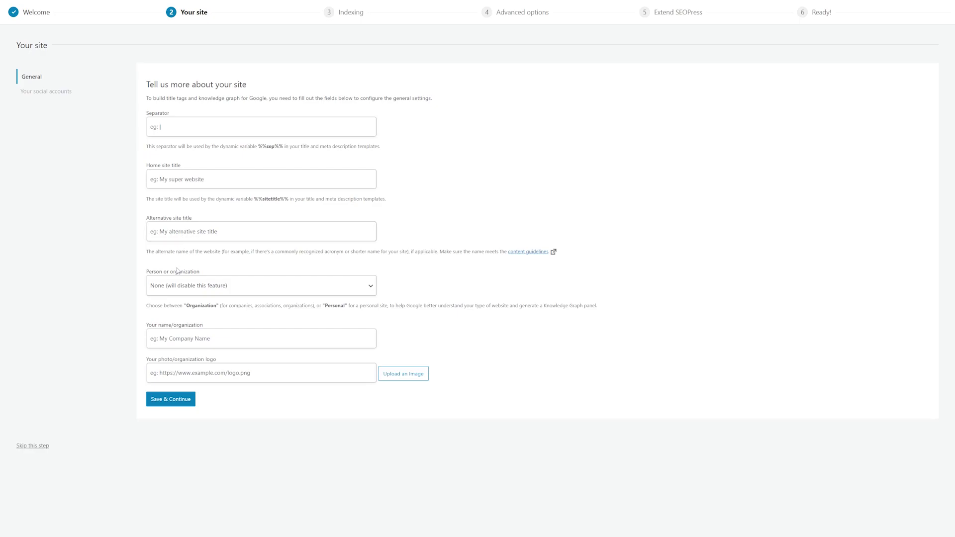
click(178, 293)
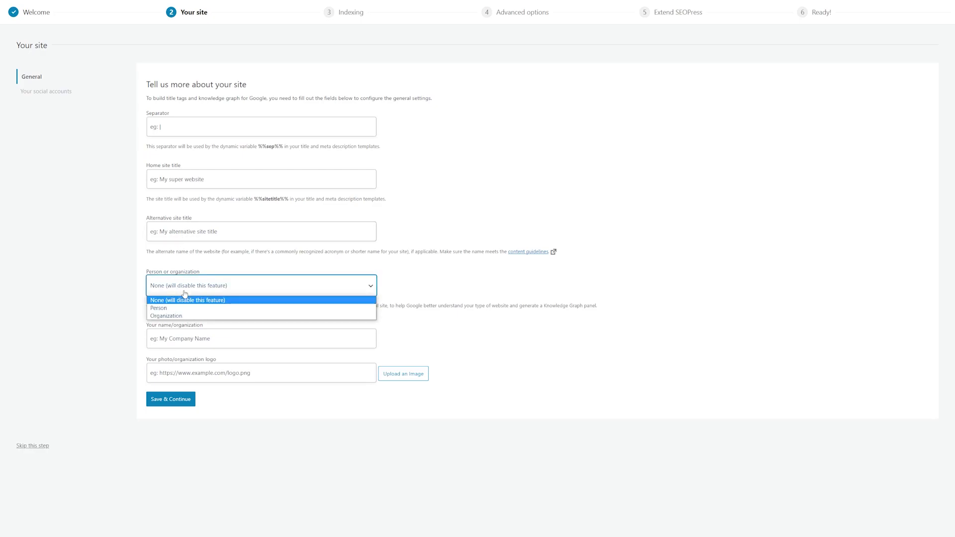
Keep None as the person or organization choice in the SEOPress wizard
click(185, 293)
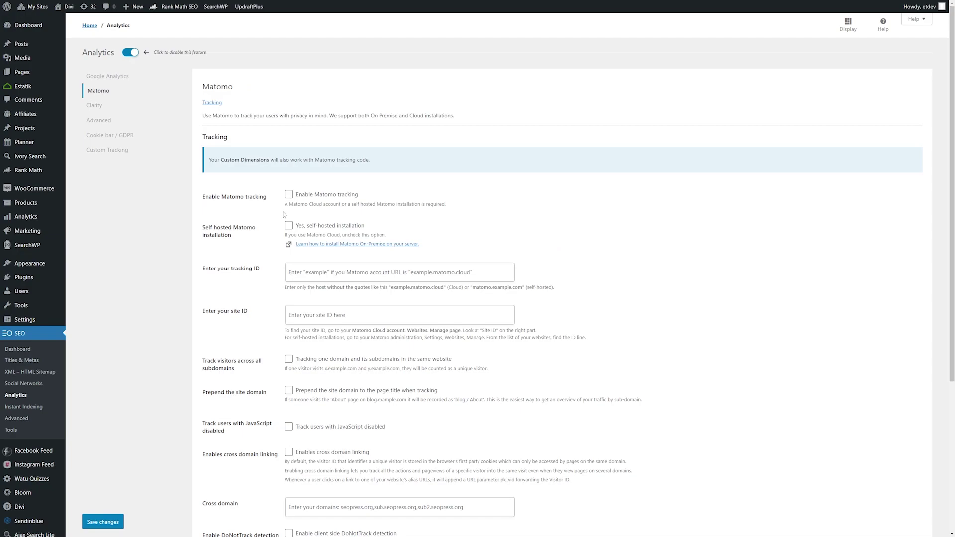
scroll(284, 215, down, 3)
scroll(282, 258, down, 2)
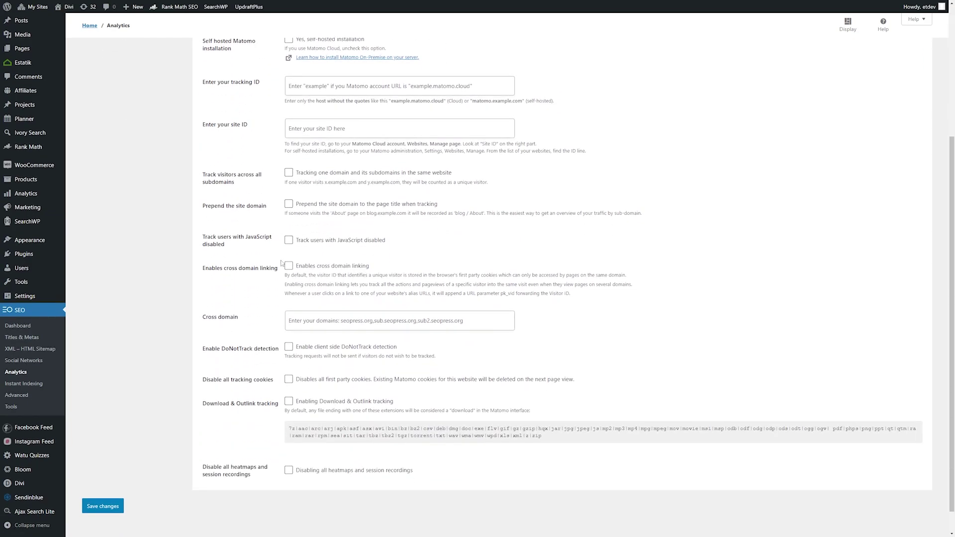
scroll(279, 267, up, 5)
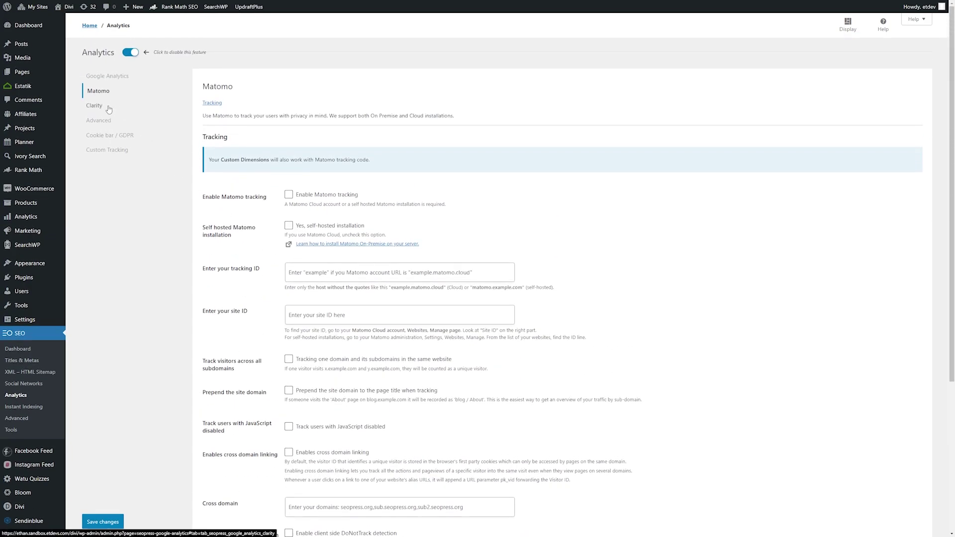
Check the Clarity, Advanced, Cookie bar / GDPR, Custom Tracking and Matomo settings, then save
click(109, 108)
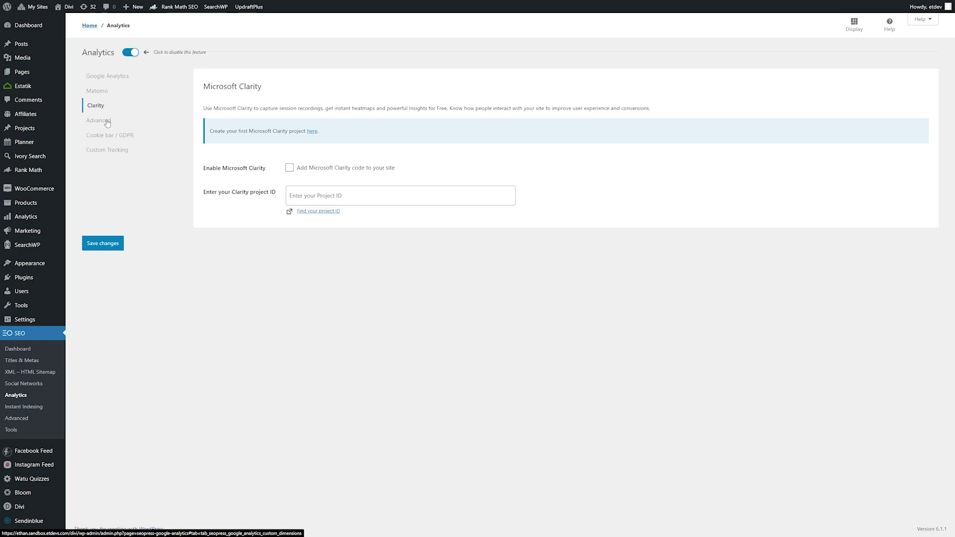
click(107, 124)
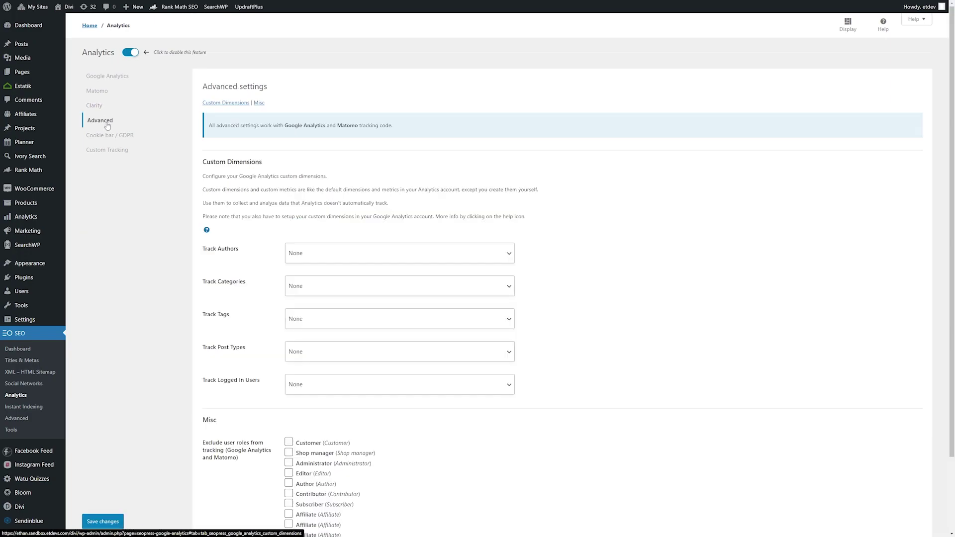
click(110, 138)
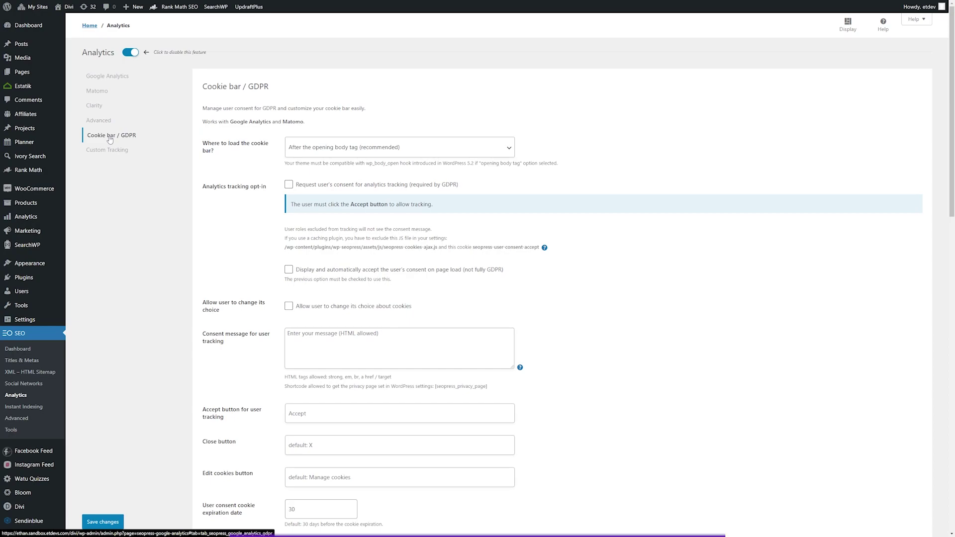
click(113, 151)
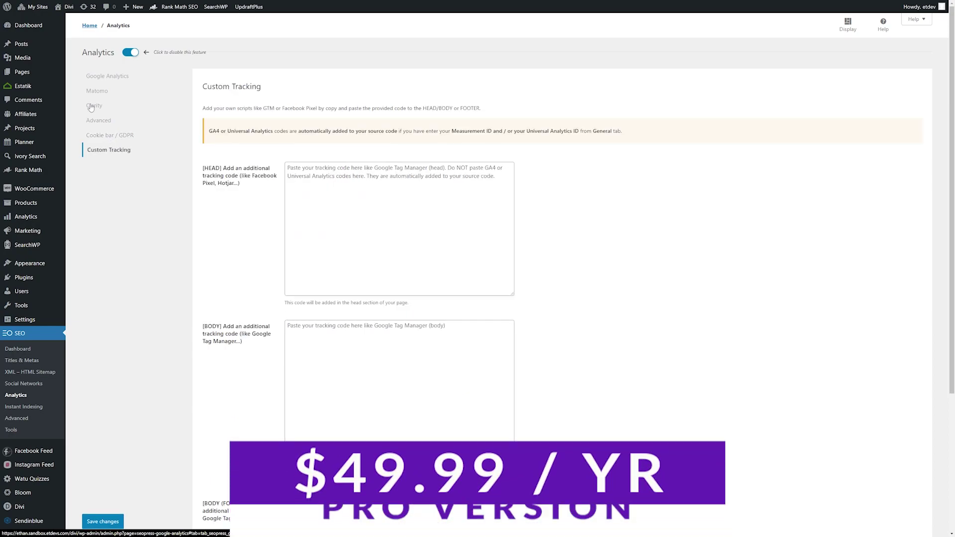
click(97, 90)
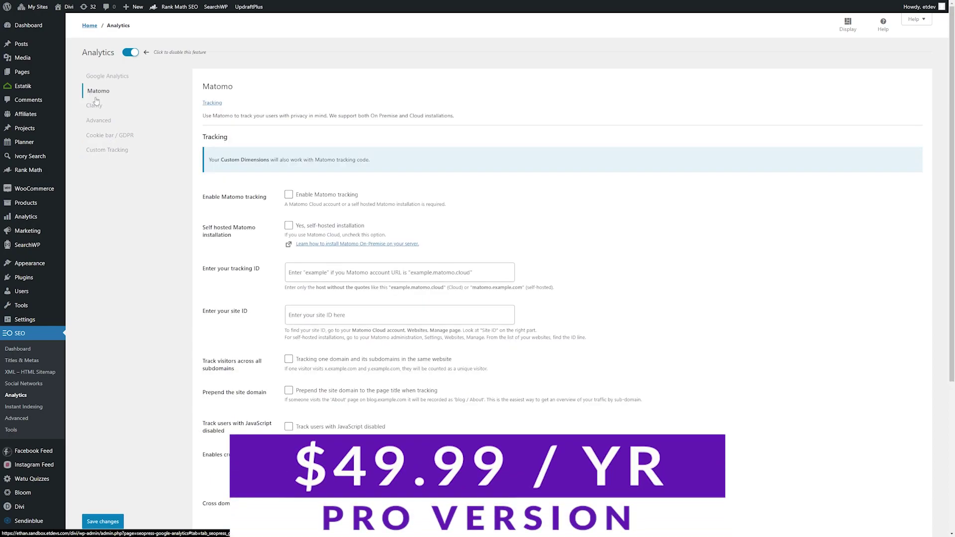
click(114, 522)
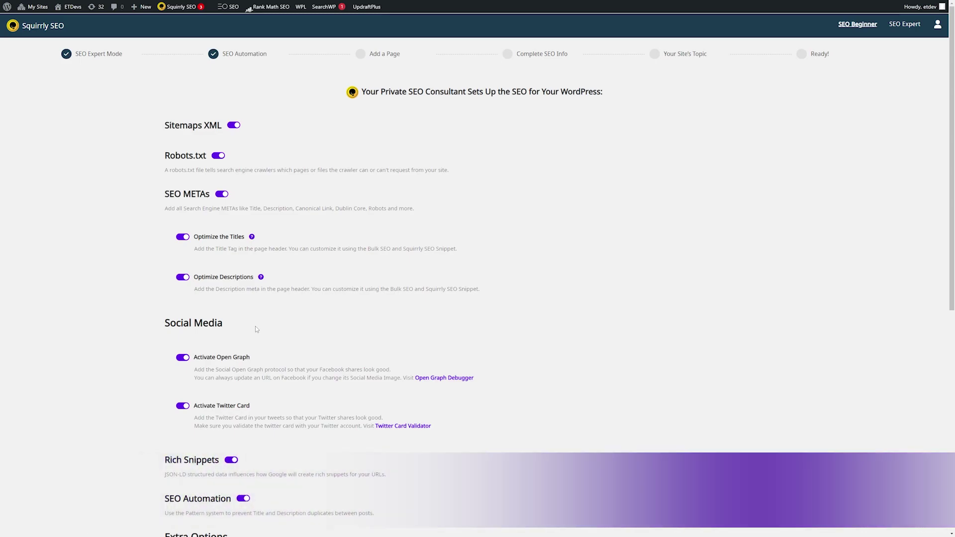
Save the Squirrly SEO automation choices and continue to the post editor's Live Assistant
scroll(257, 329, down, 5)
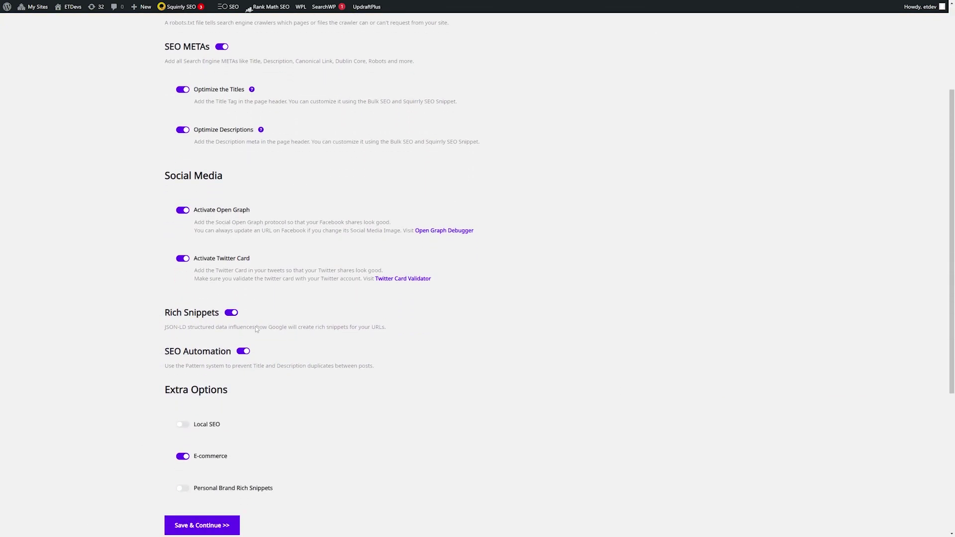
scroll(201, 398, down, 2)
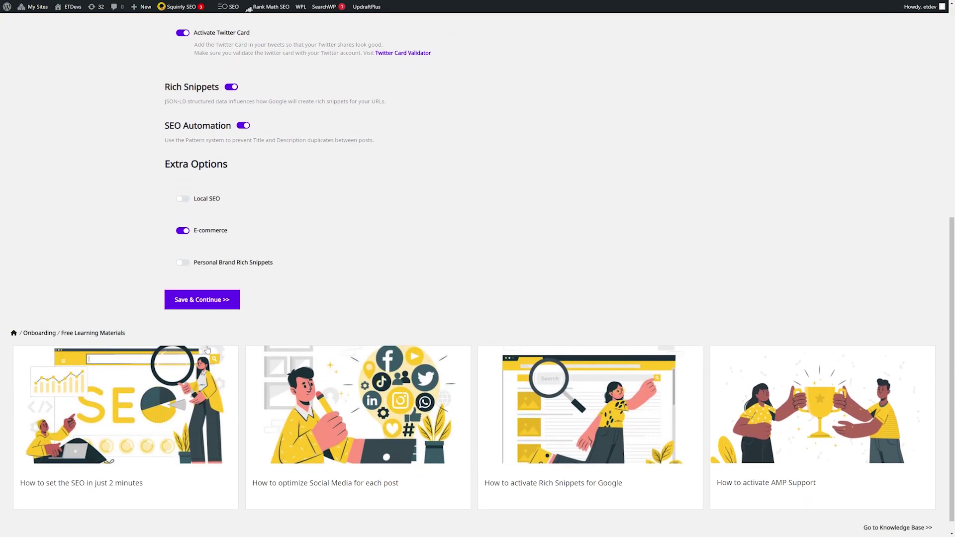
click(209, 308)
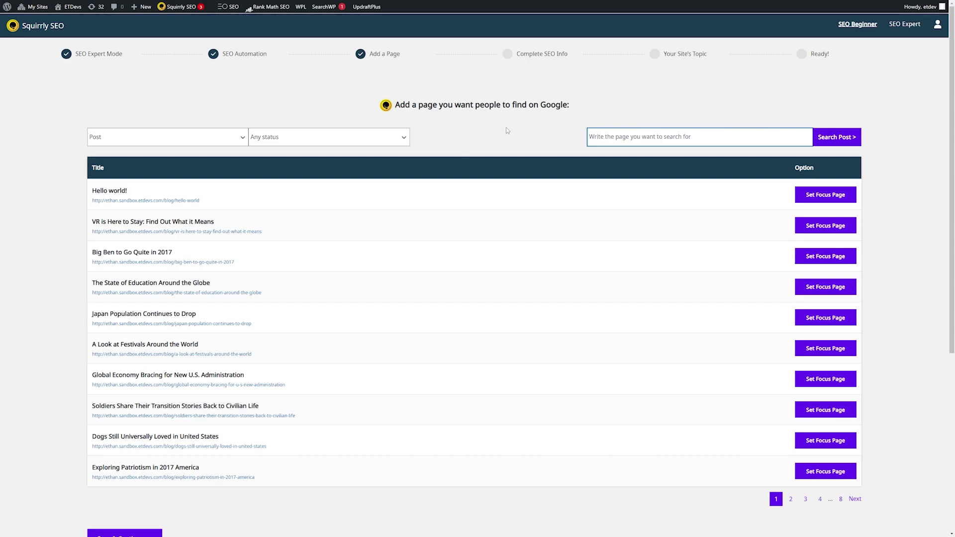
scroll(131, 274, down, 3)
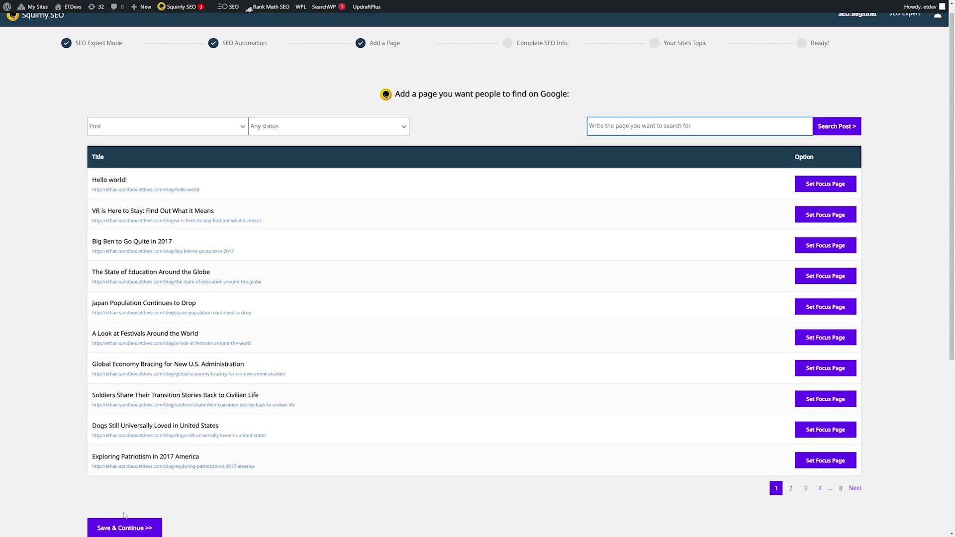
Continue past the page-choosing step and expand the Canonical URL check
click(144, 398)
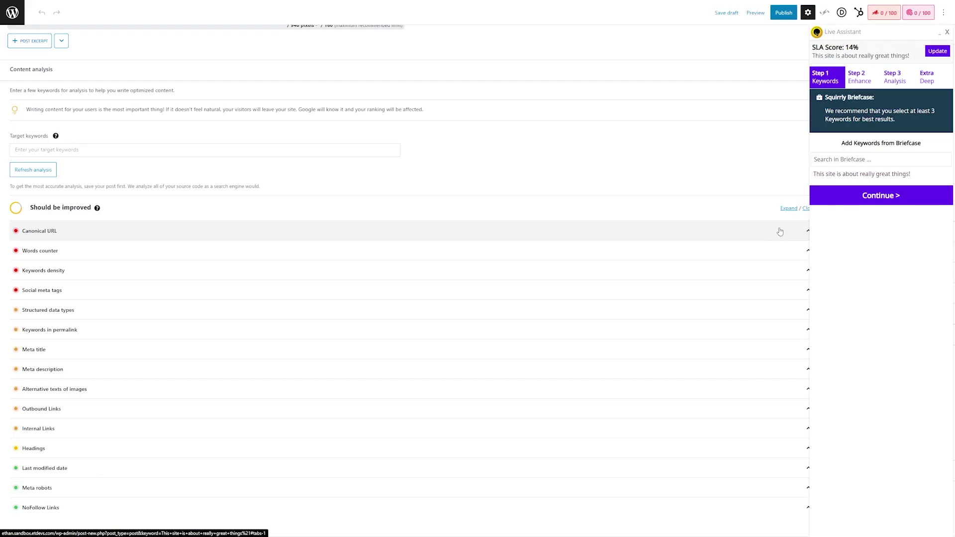
click(63, 232)
scroll(61, 238, down, 1)
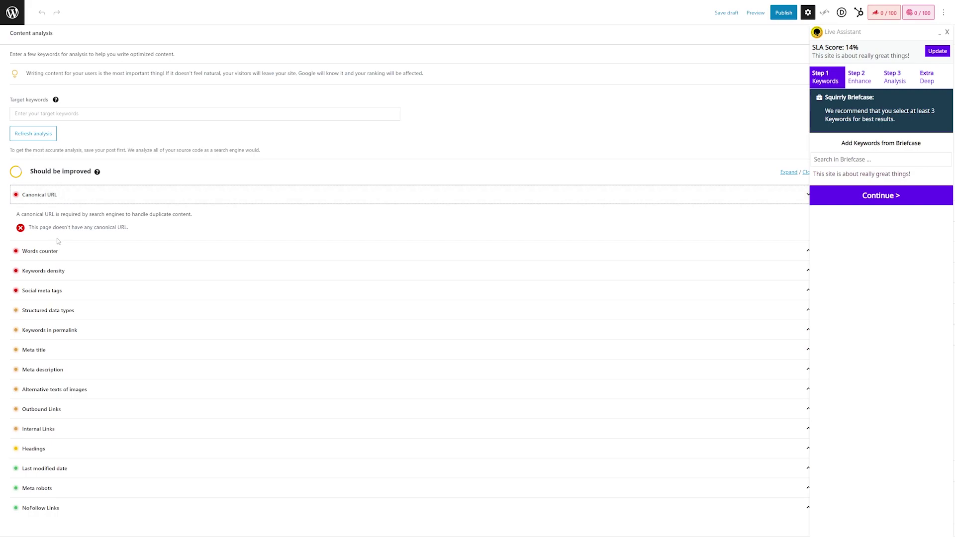
Expand the Words counter, Keywords density and Social meta tags checks
click(59, 254)
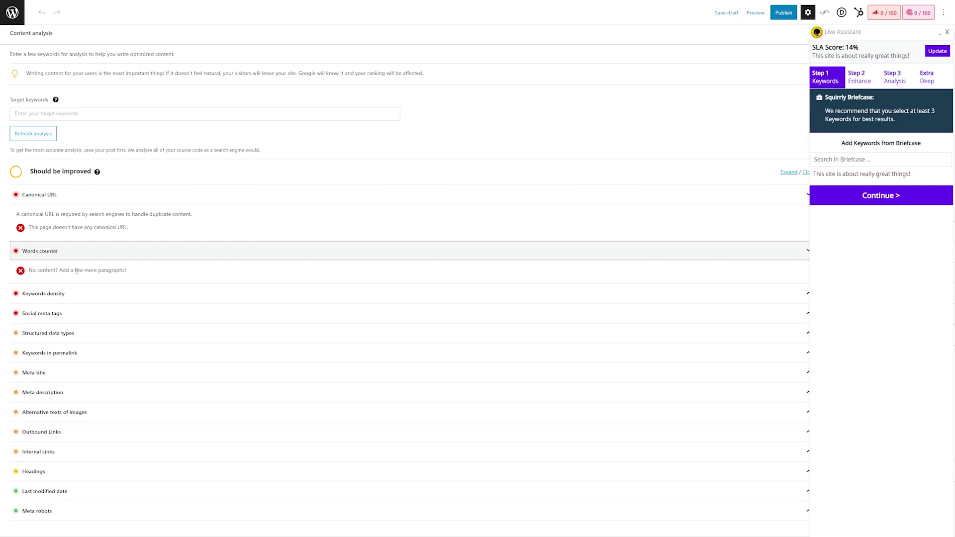
click(75, 293)
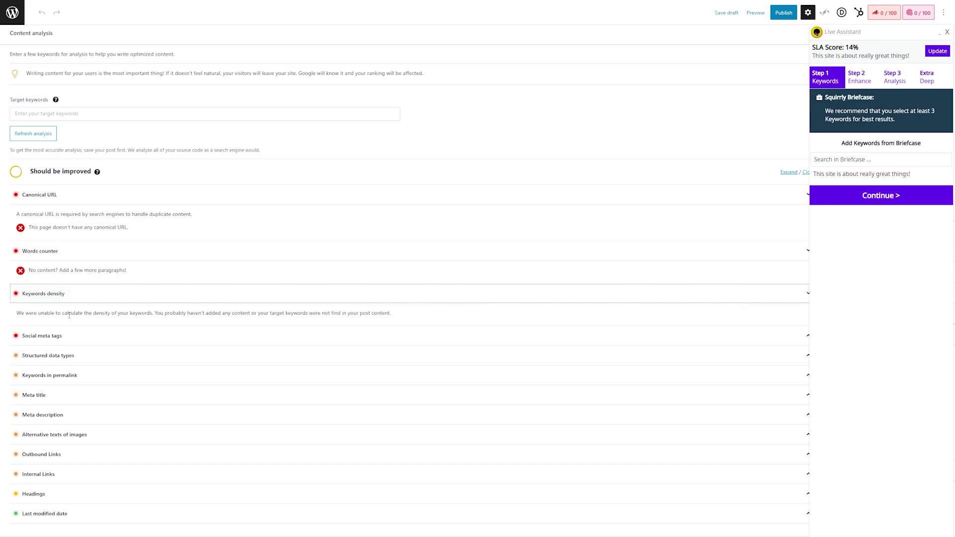
click(72, 338)
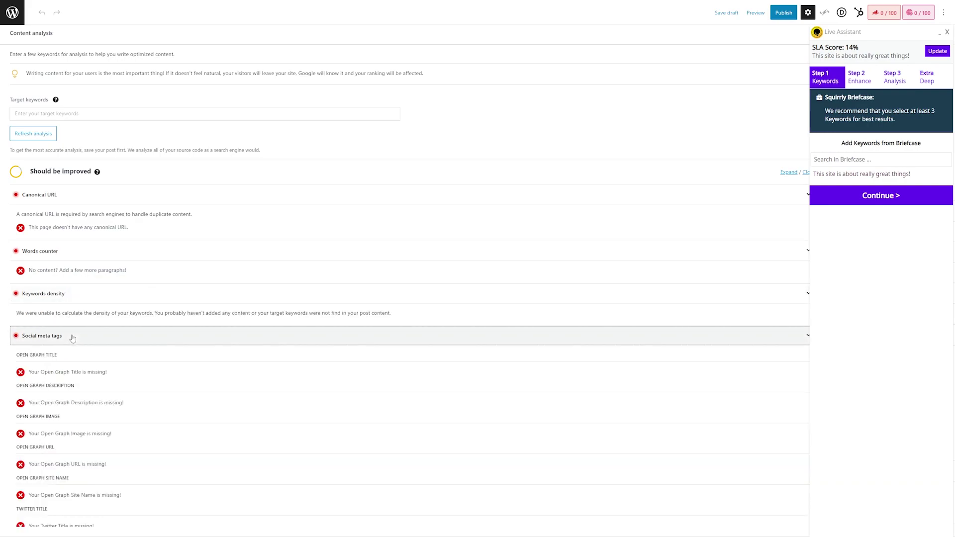
scroll(80, 368, down, 5)
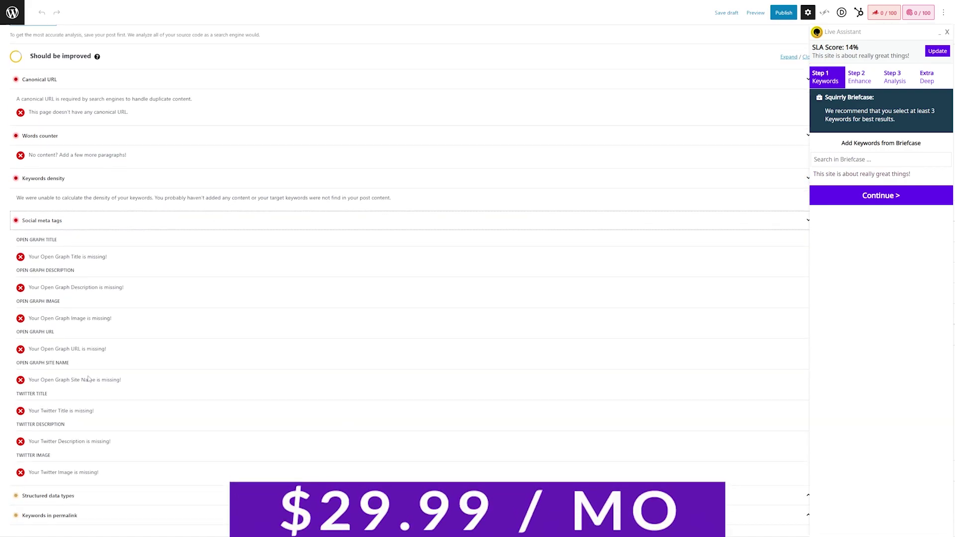
scroll(88, 377, down, 1)
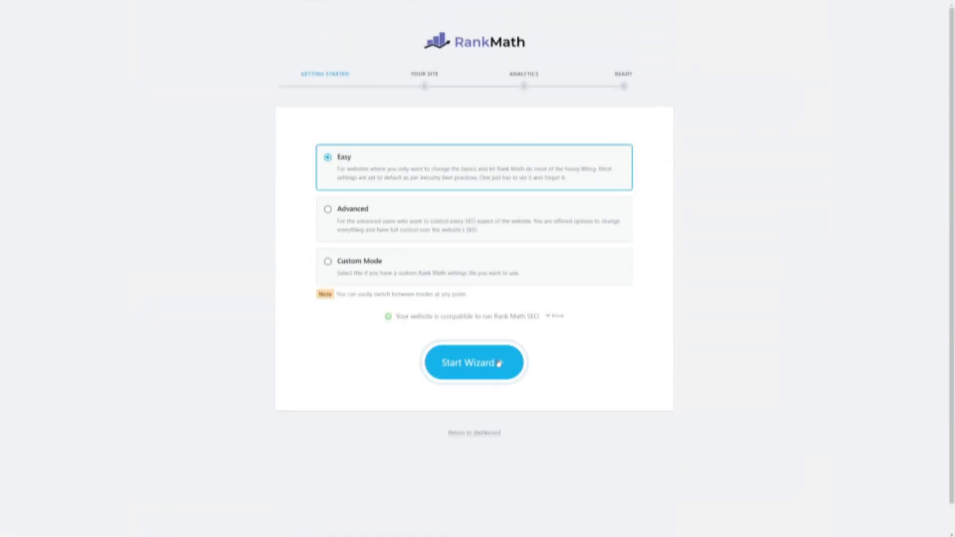
Run Rank Math's Easy-mode wizard, saving the Your Site and Analytics steps to reach Ready
click(499, 361)
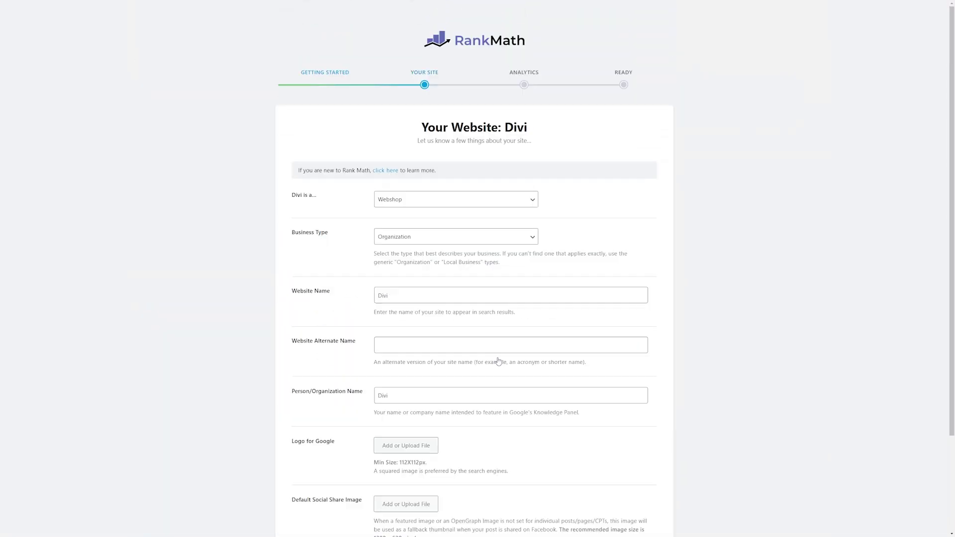
scroll(420, 358, down, 2)
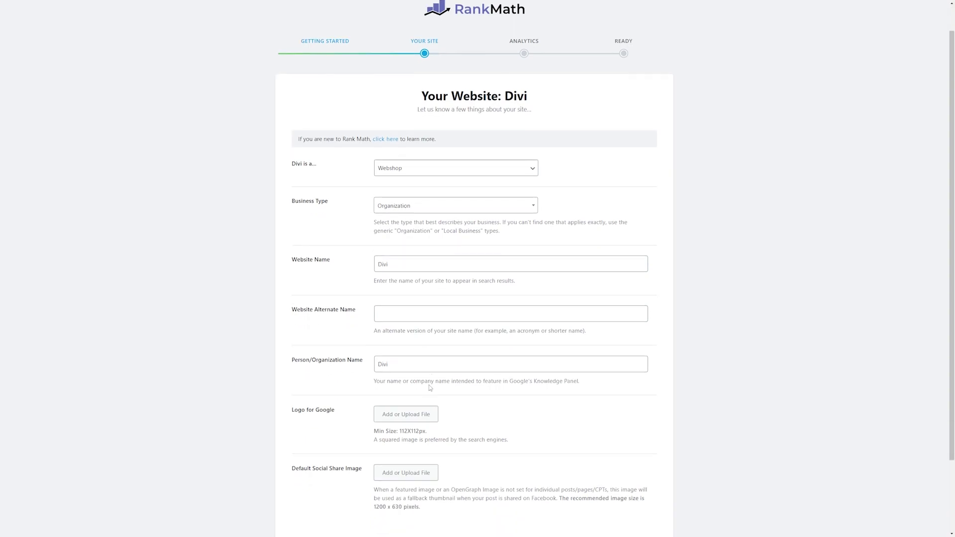
click(610, 475)
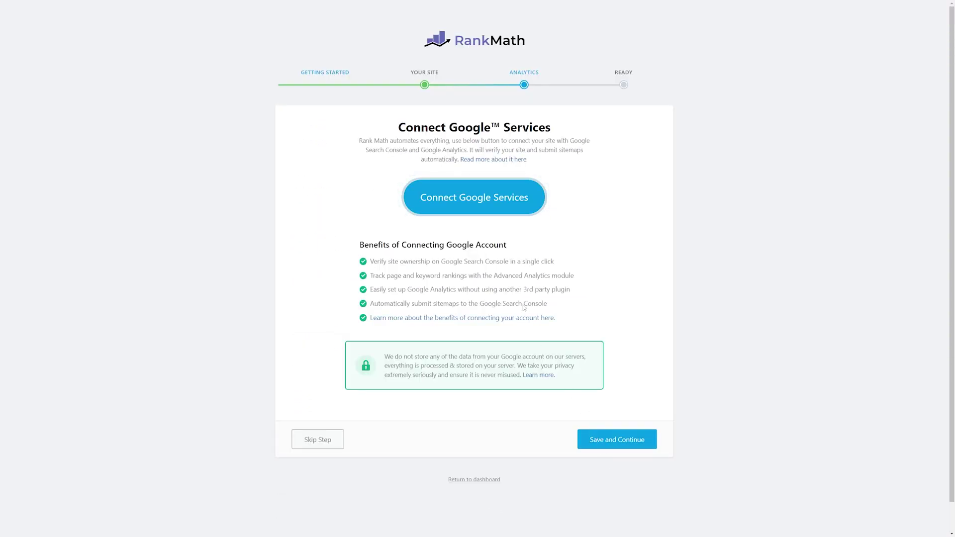
click(623, 446)
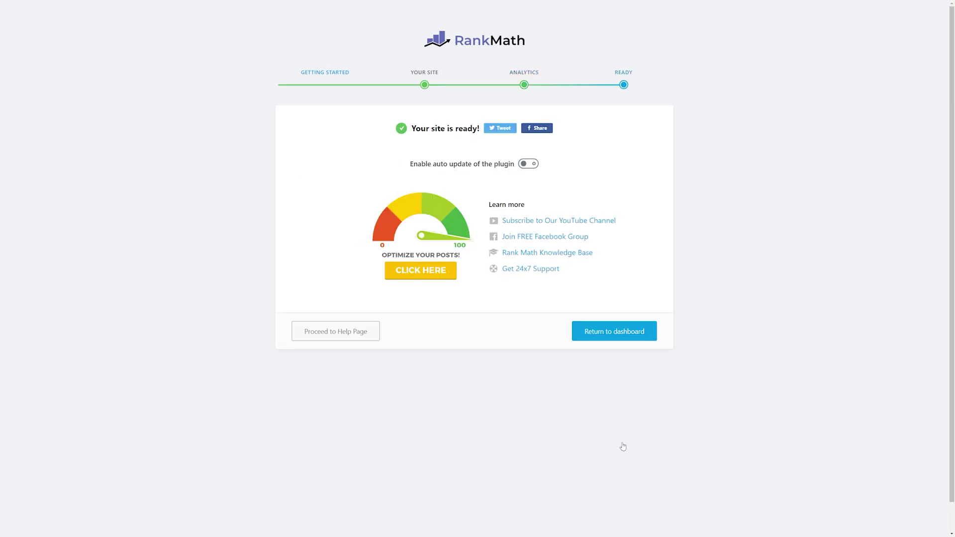
Preview en dash, em dash, », | and • title separators in Global Meta, then restore the hyphen
click(601, 337)
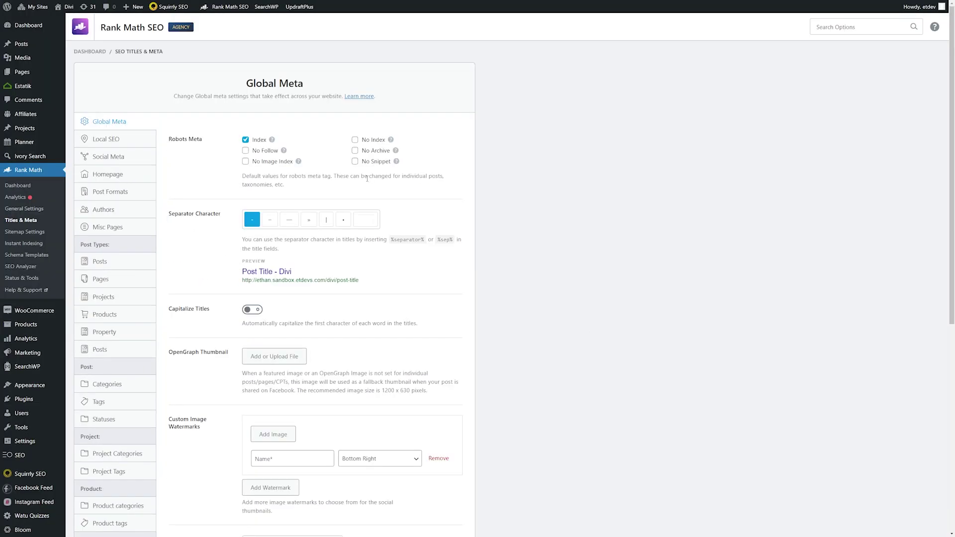
scroll(367, 178, down, 2)
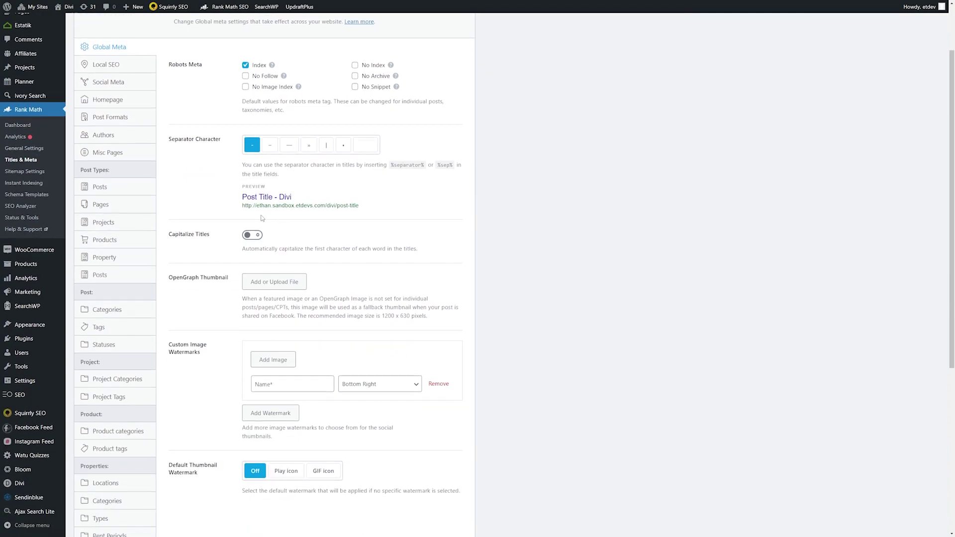
click(270, 146)
click(292, 147)
click(313, 150)
click(326, 146)
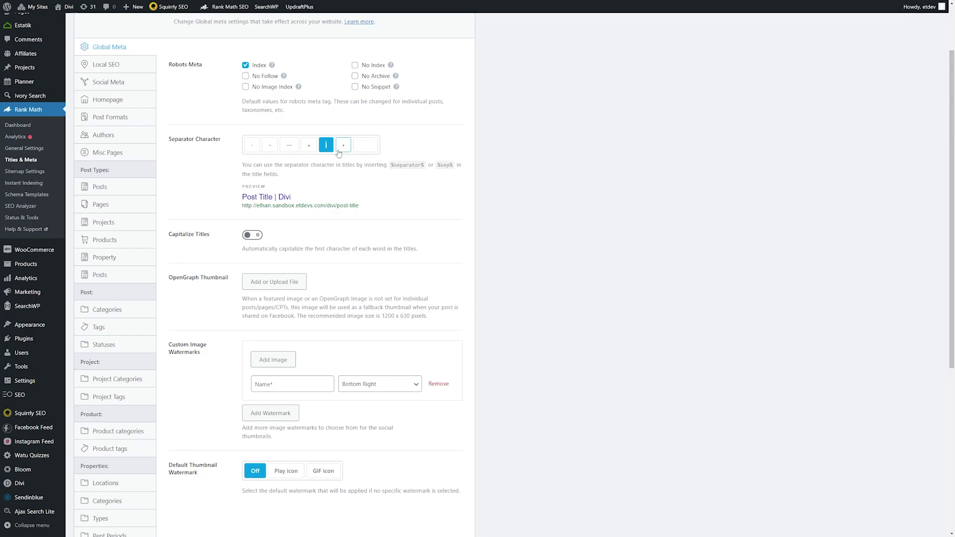
click(343, 145)
click(256, 150)
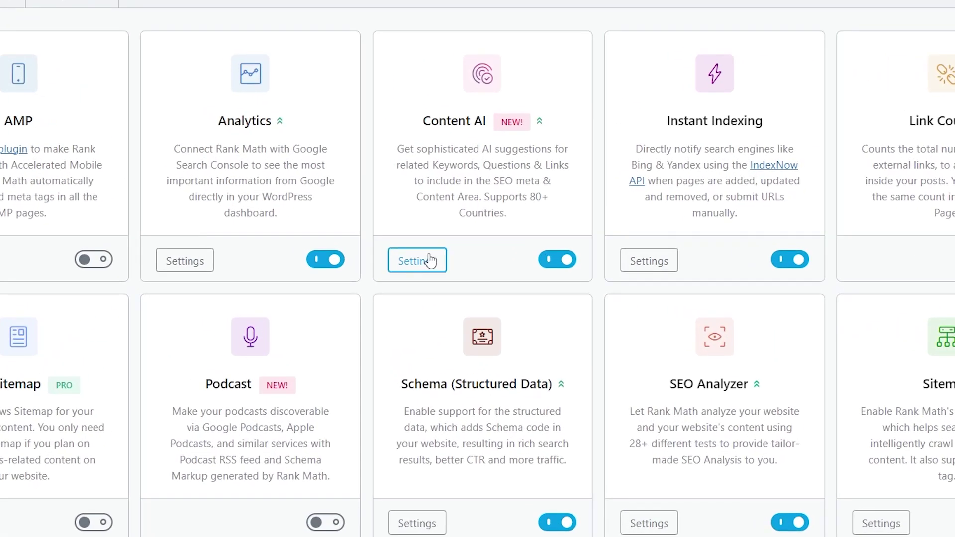
Keep Worldwide as the Content AI default country, then move to the Links settings
click(429, 259)
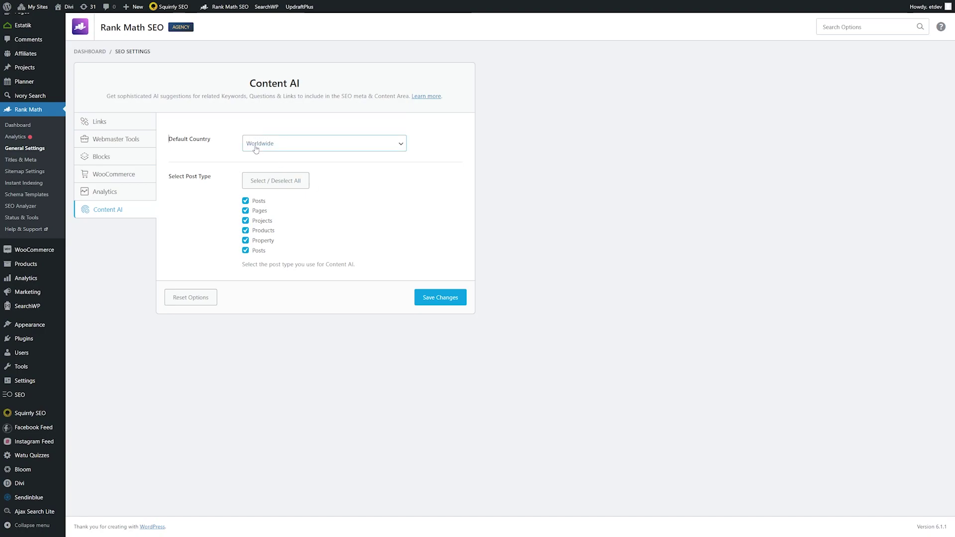
click(256, 149)
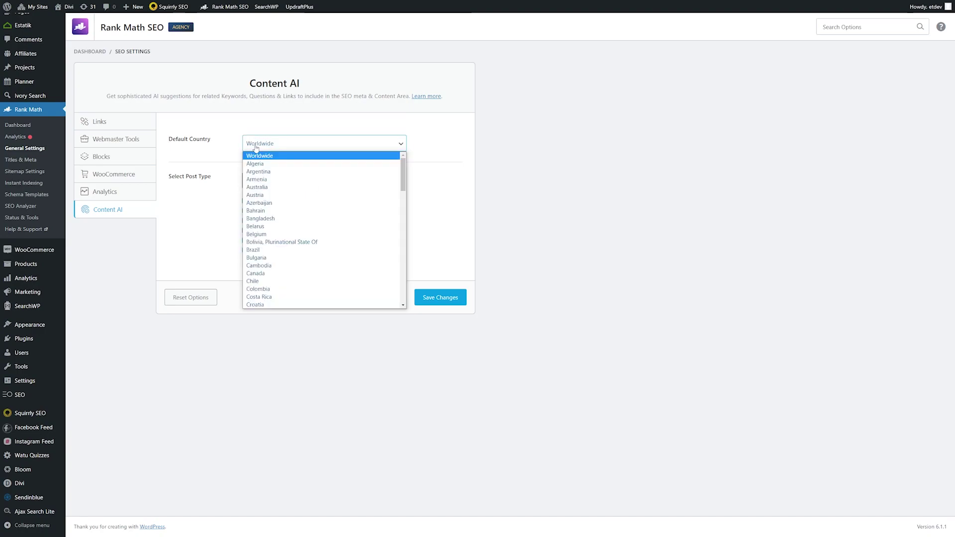
click(251, 149)
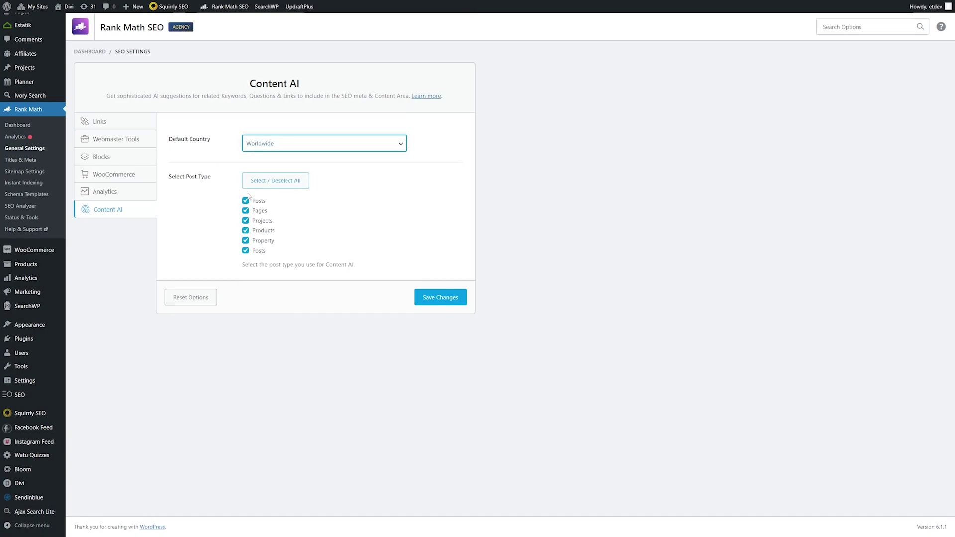
click(118, 127)
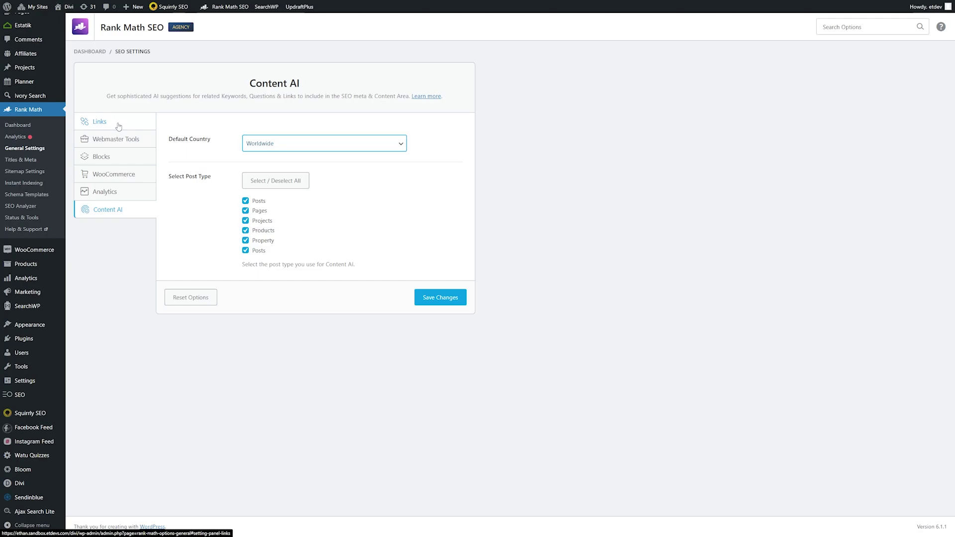
Audit wordpress.org in Competitor Analyzer and filter to its failed test, missing image ALT attributes
text(ordpress.org)
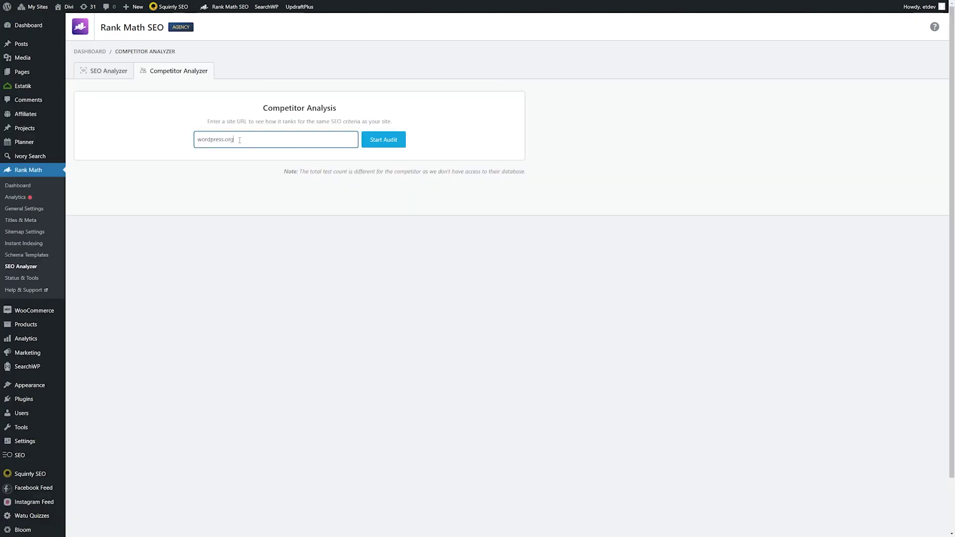
click(377, 138)
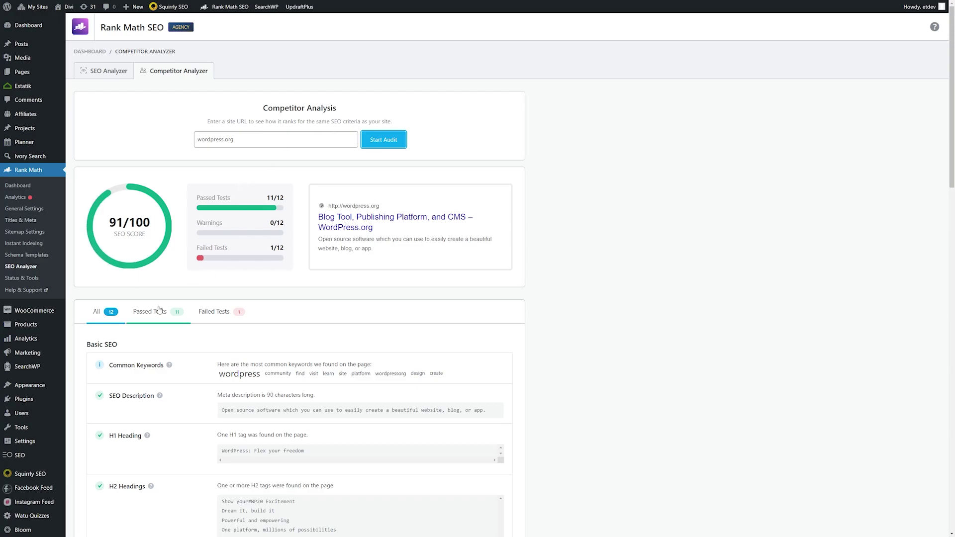
scroll(179, 278, down, 2)
click(212, 239)
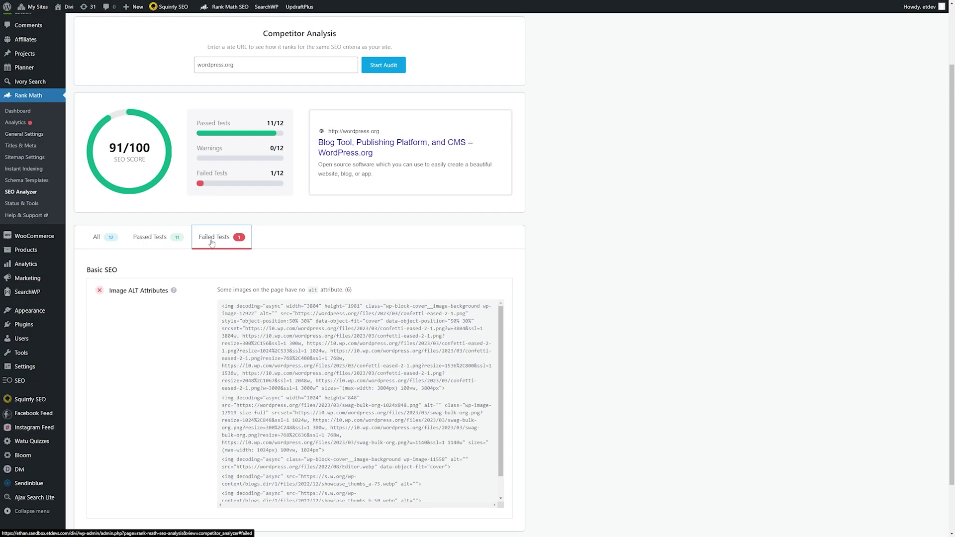